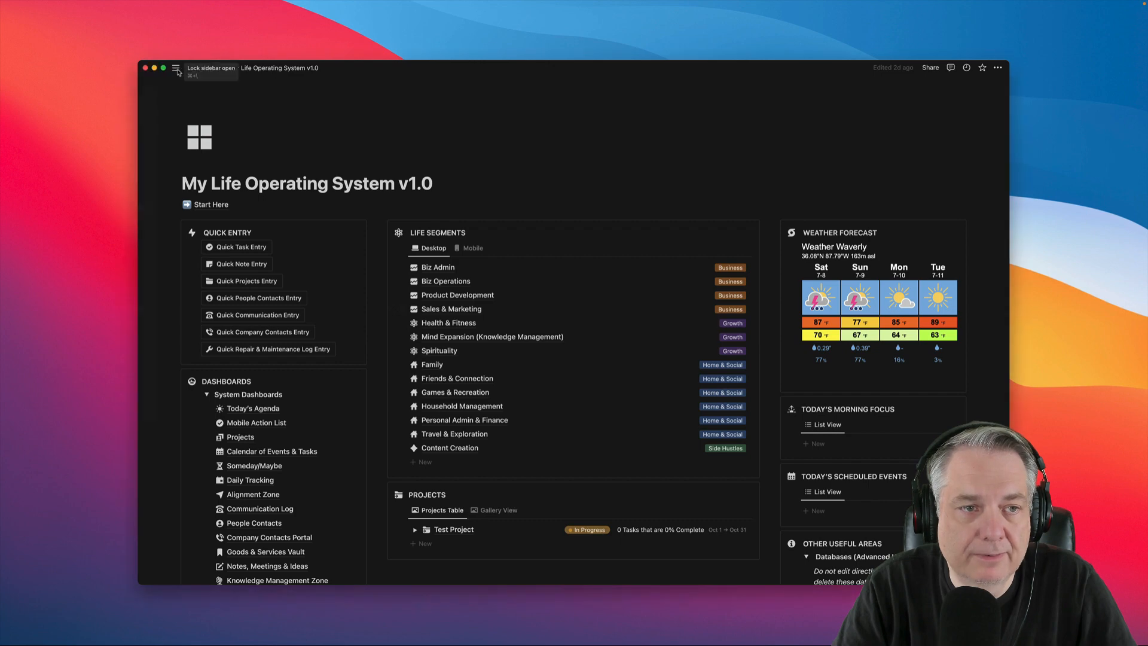
Step: Create a page titled "Movie List" inside the Demonstration page and open it as a full page
mouse_move(177, 71)
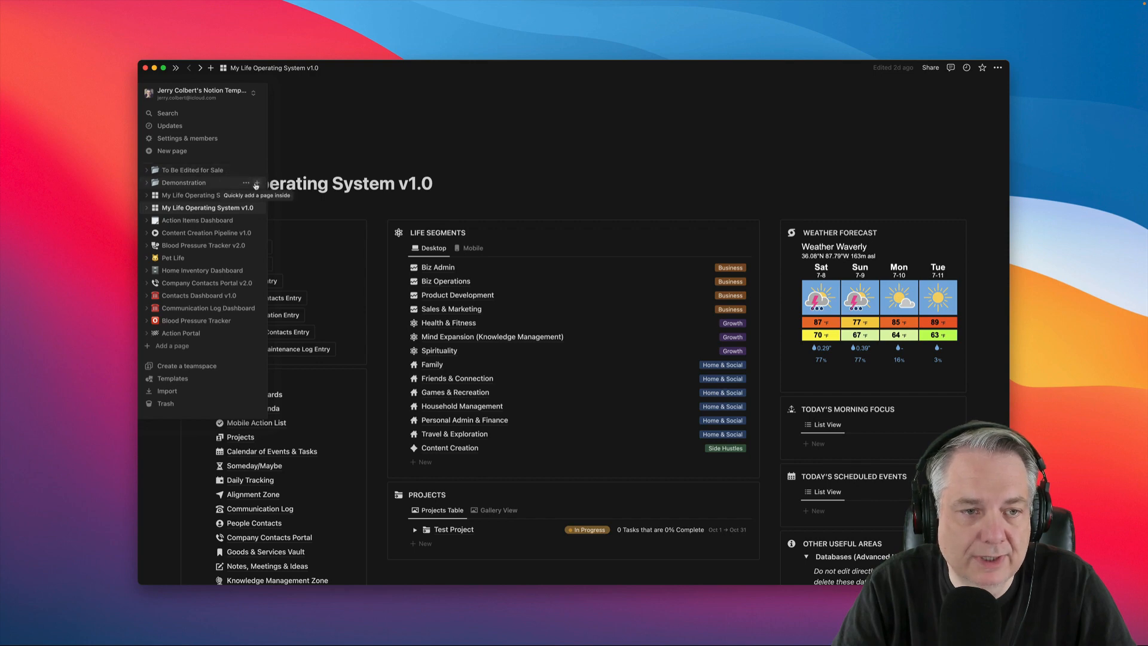
click(257, 183)
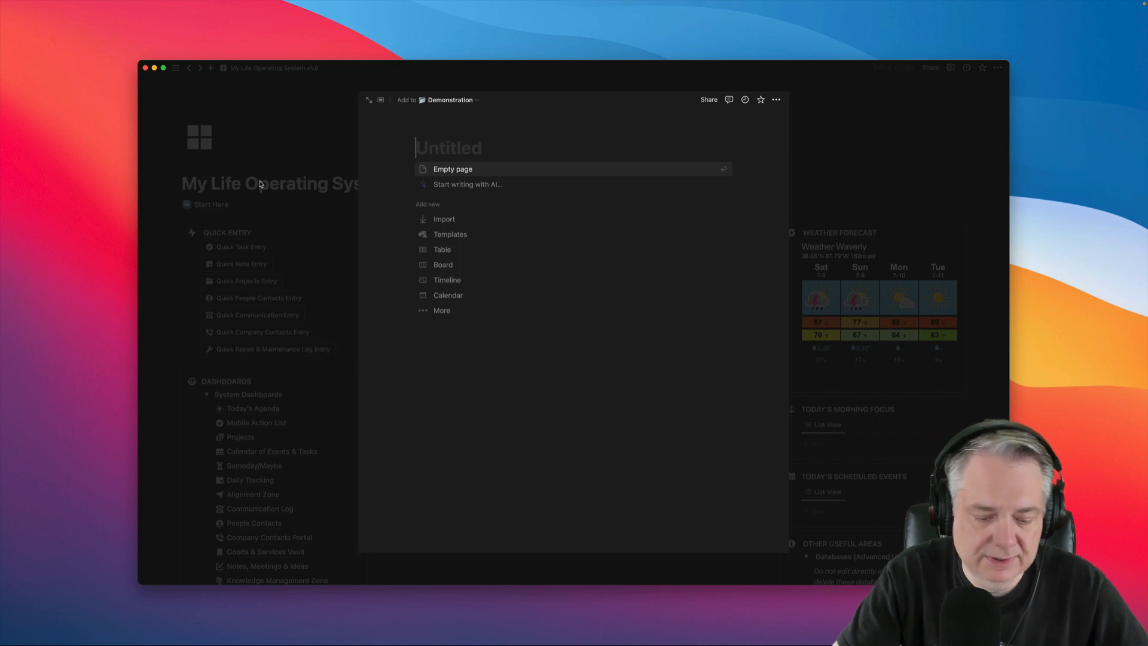
text(Movi)
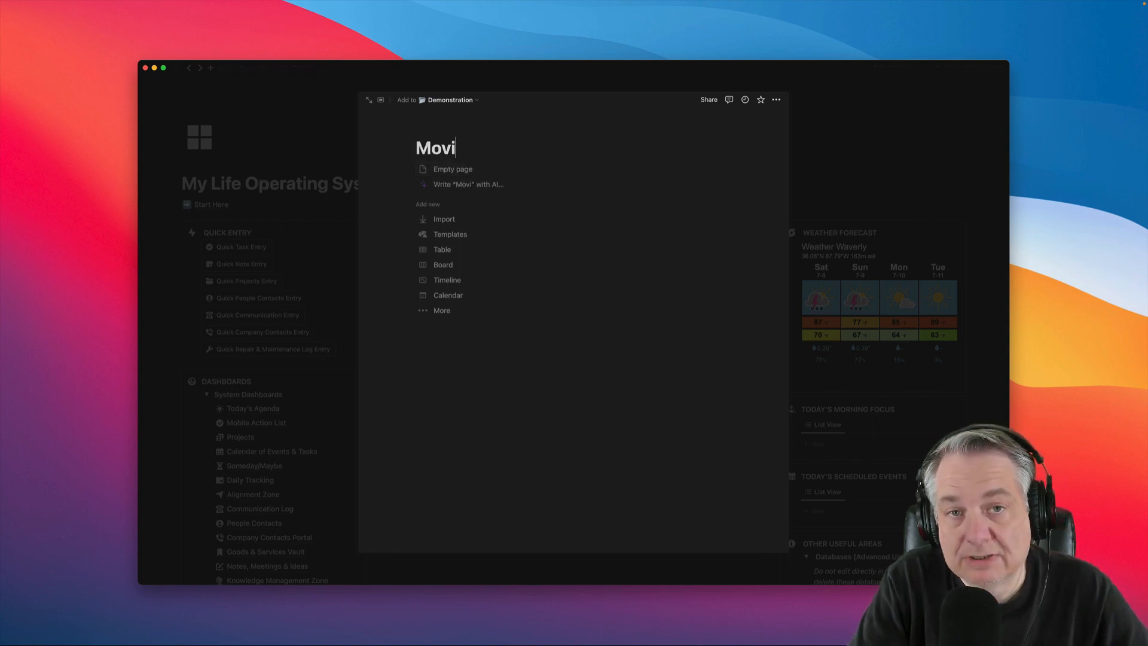
text(e List)
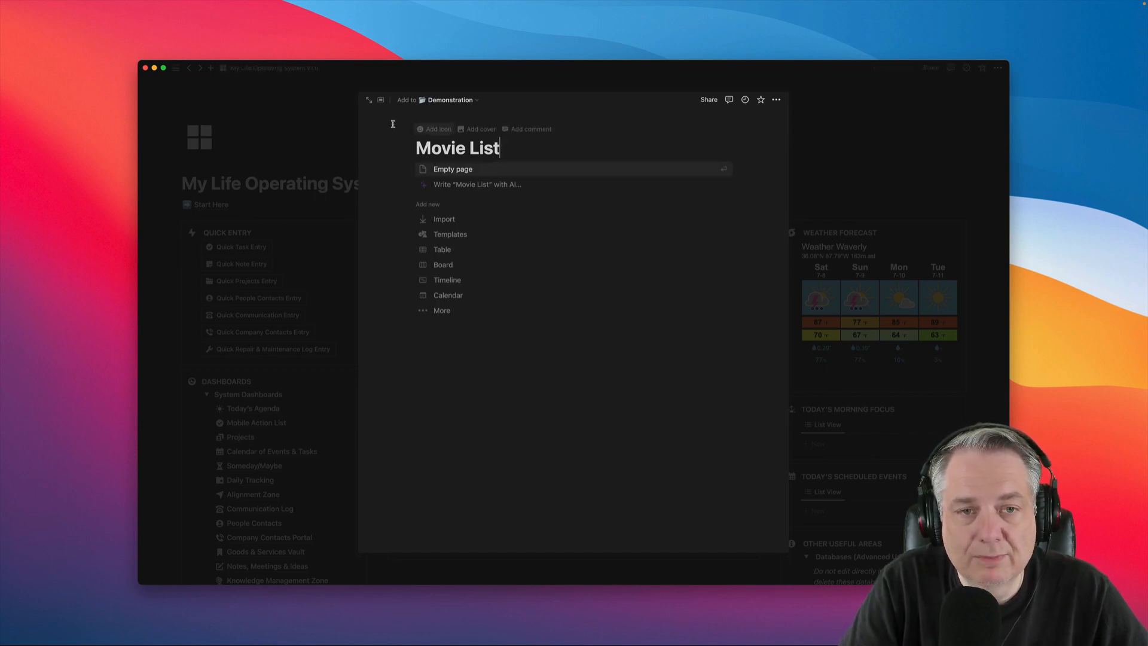
click(370, 103)
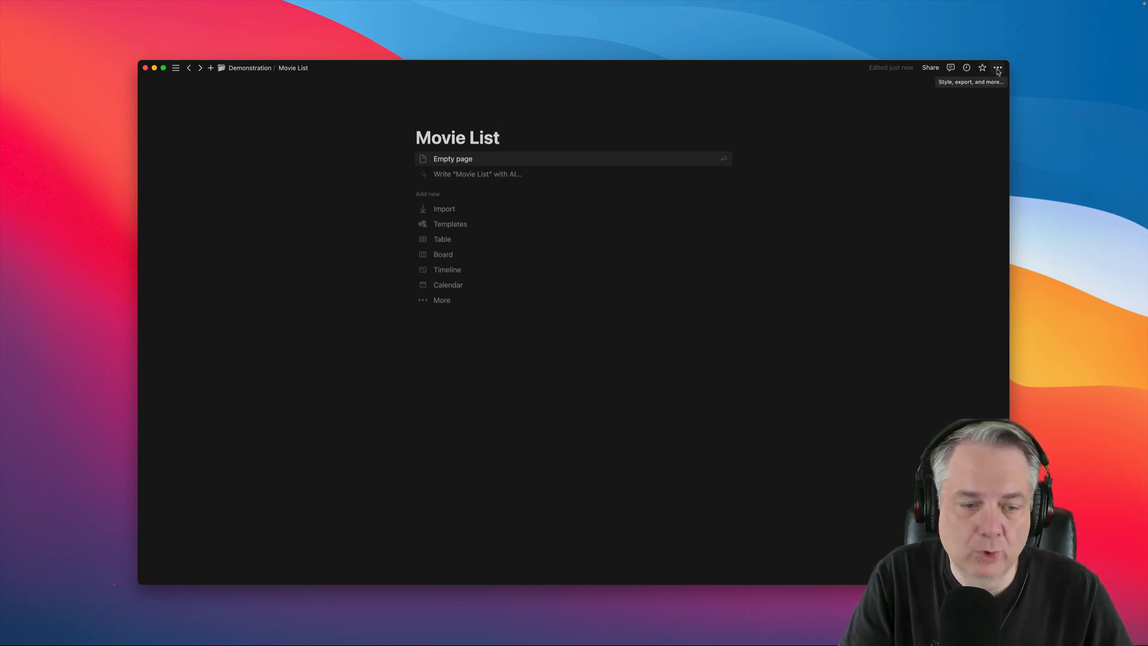
Step: Set the Movie List page to full width
click(998, 68)
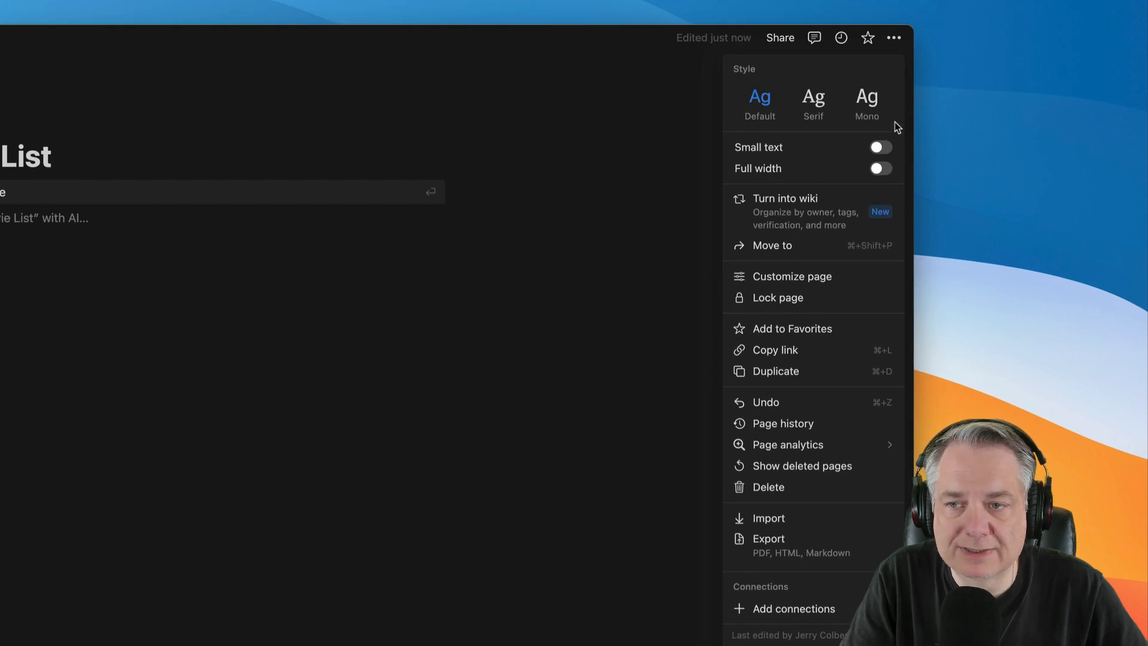
click(880, 170)
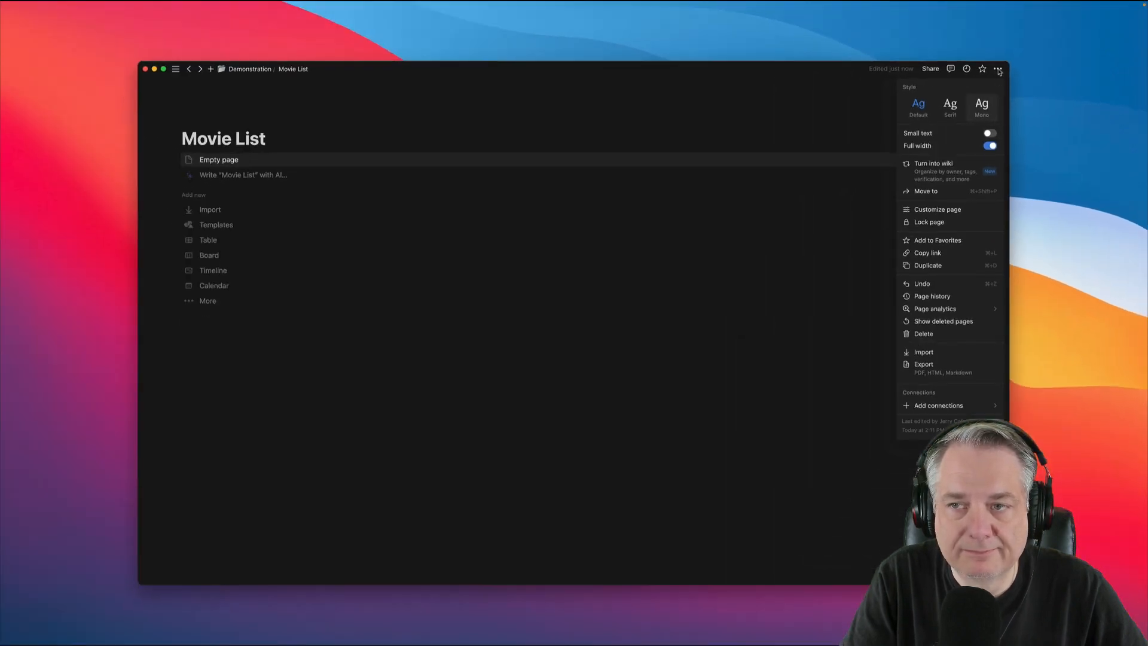
click(895, 39)
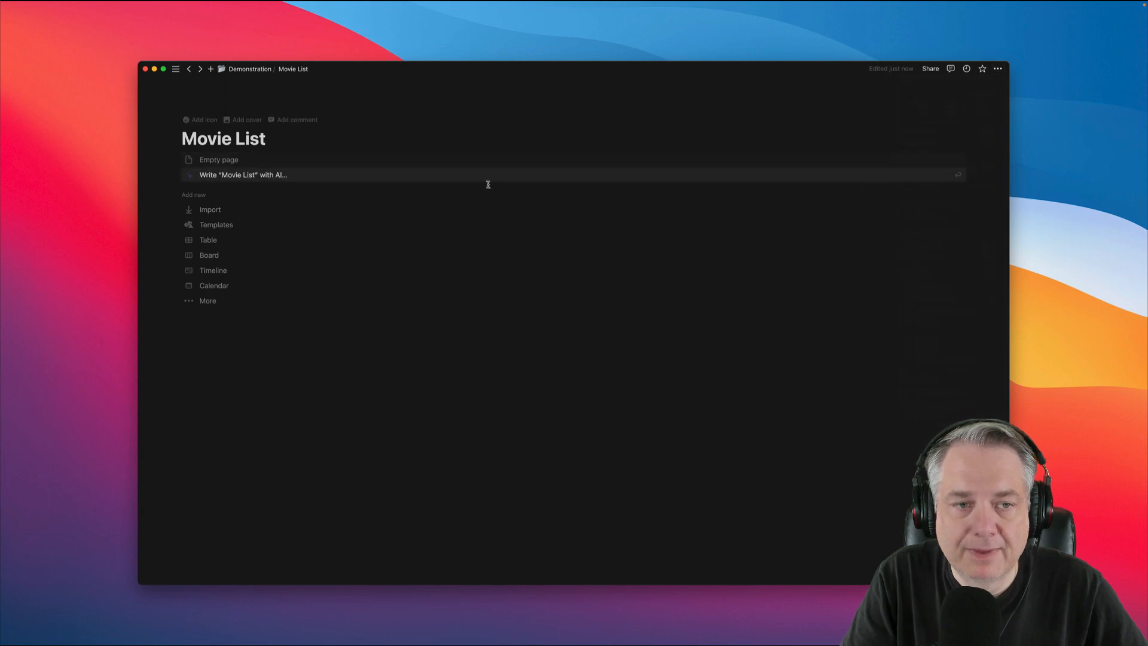
Step: Start the Movie List page as an empty page and insert a database table view in it
click(216, 161)
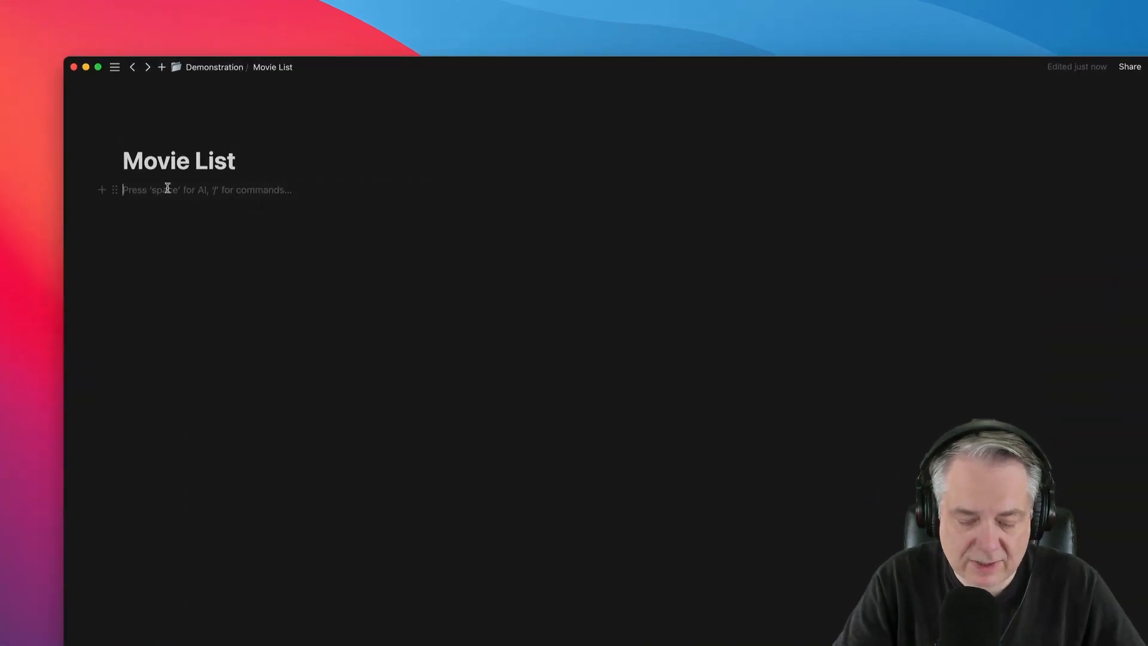
text(/)
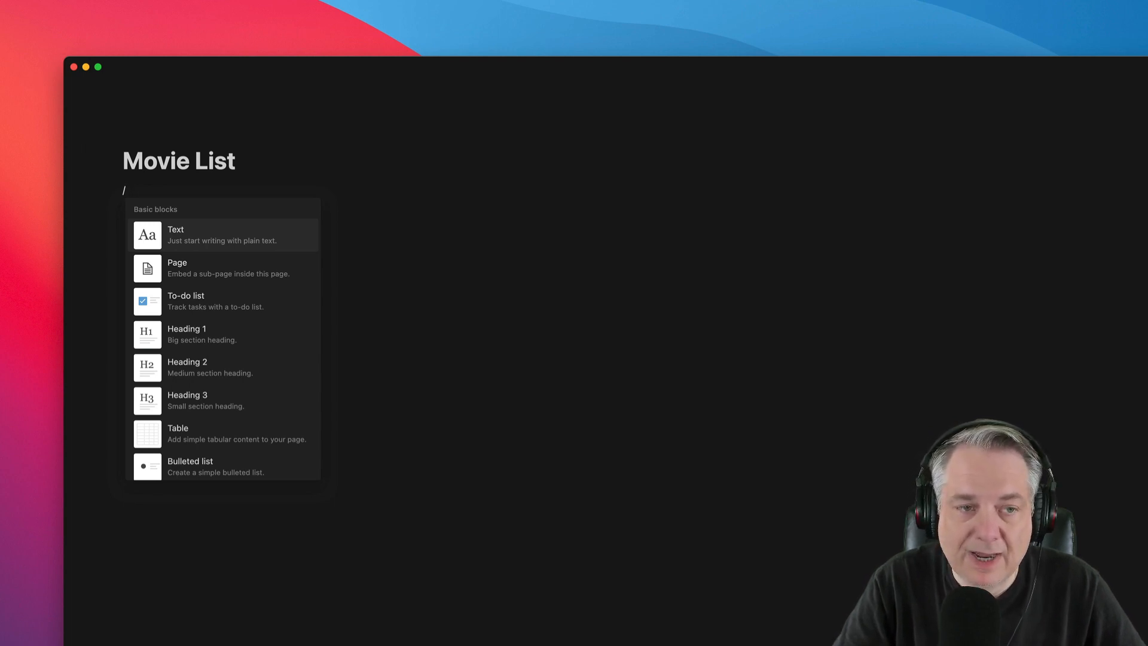
text(ta)
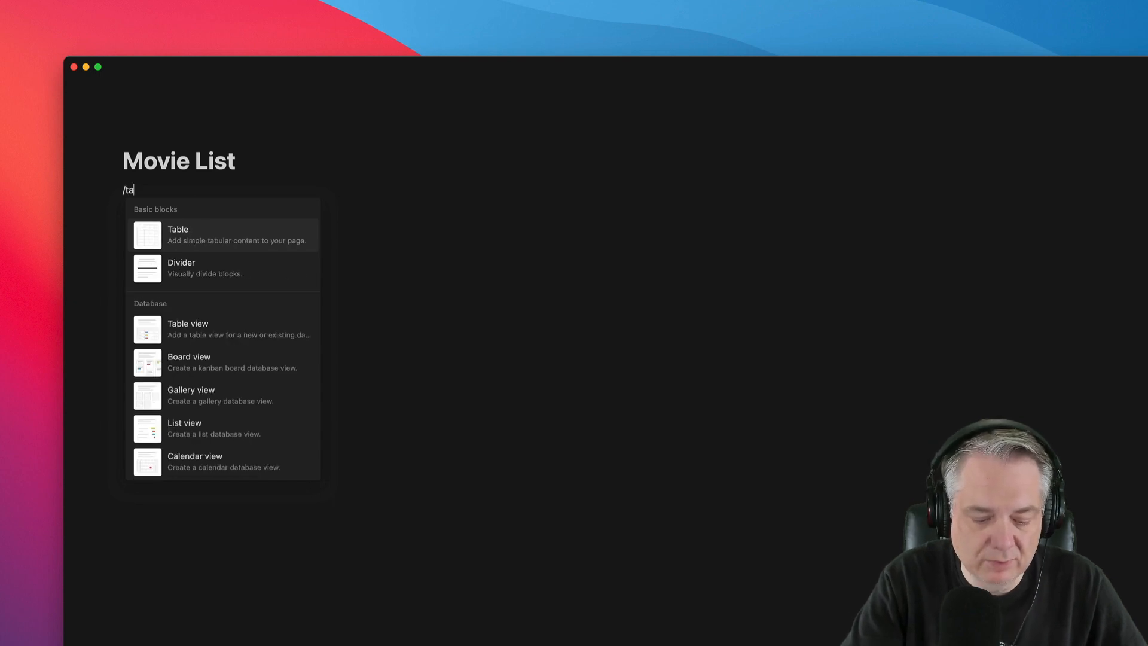
text(ble)
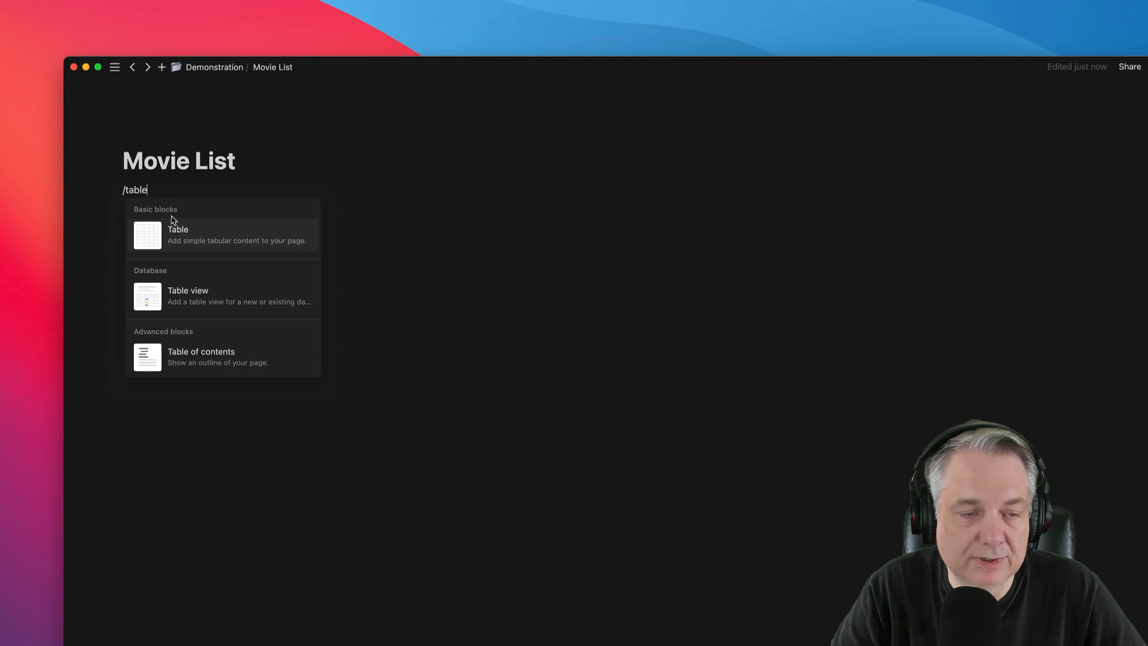
click(183, 297)
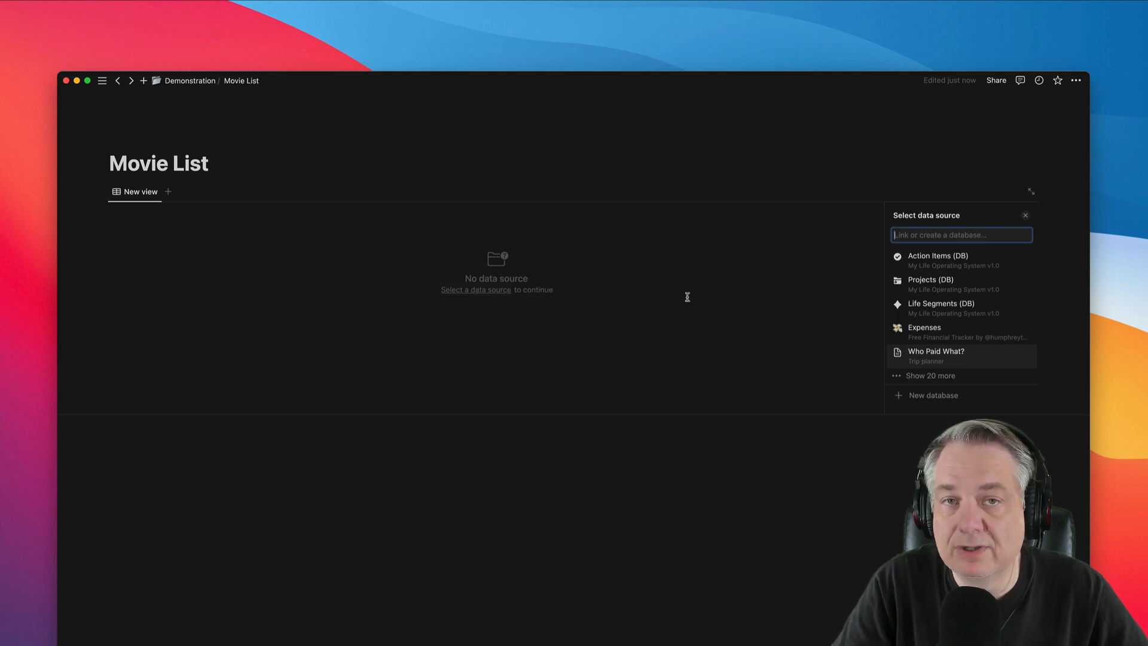
Step: Create a new database named "Movie List" as the table view's data source
text(Mov)
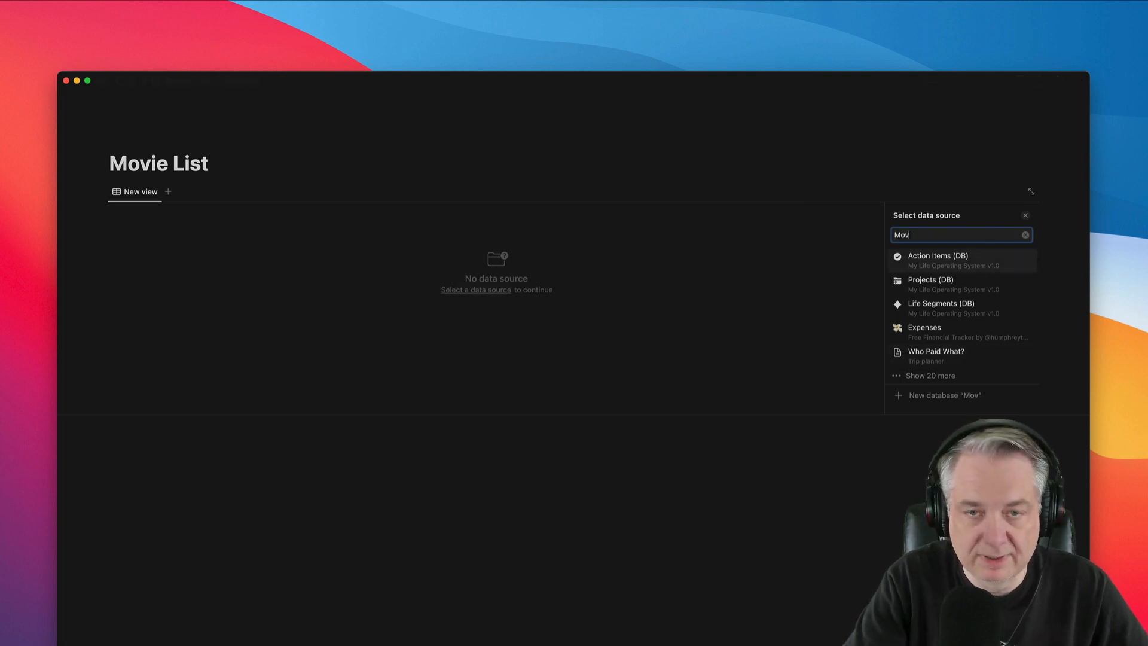
text(ie List)
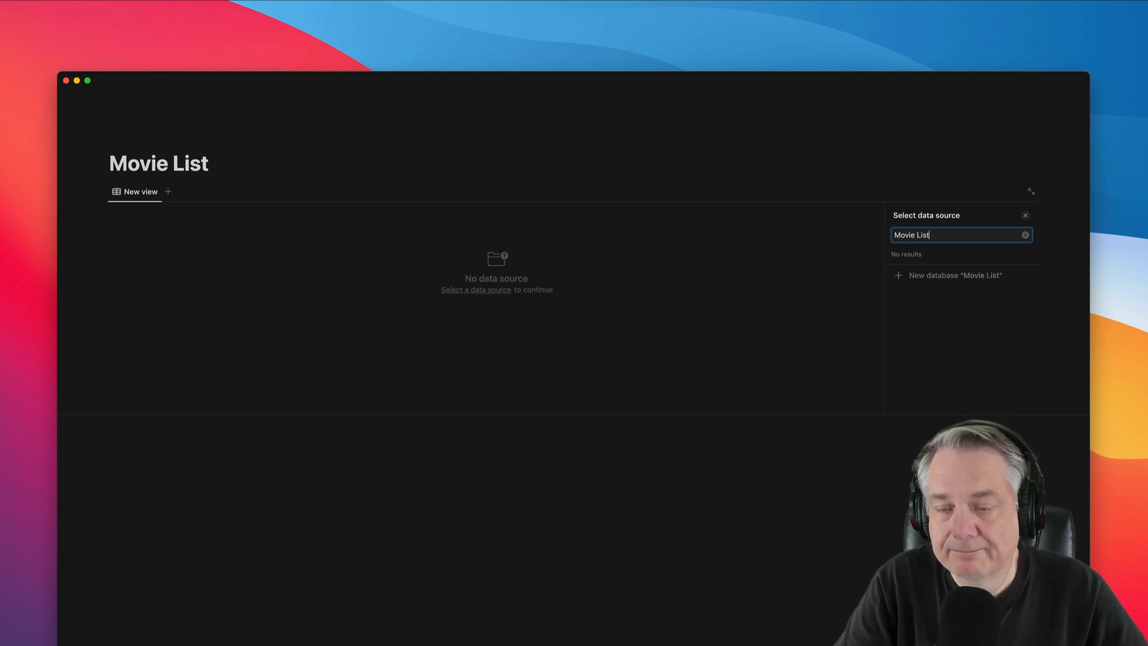
click(949, 277)
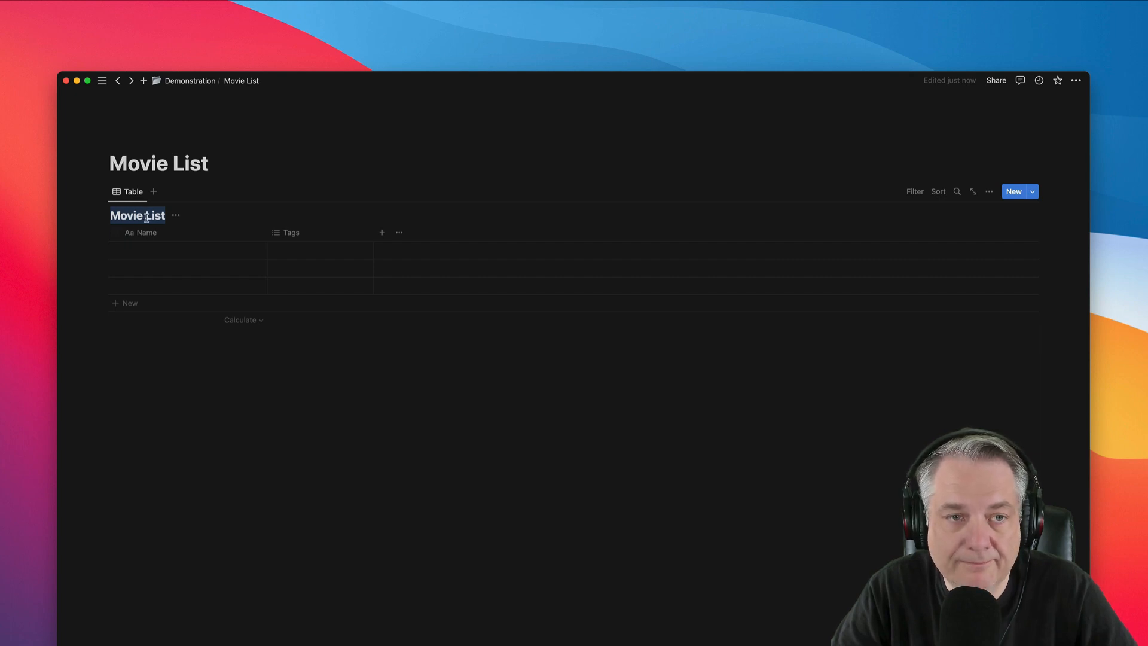
Step: View the Action Items (DB) list on the Today's Agenda page of My Life Operating System v1.0 (Demo) and collapse its One-Time group
click(187, 82)
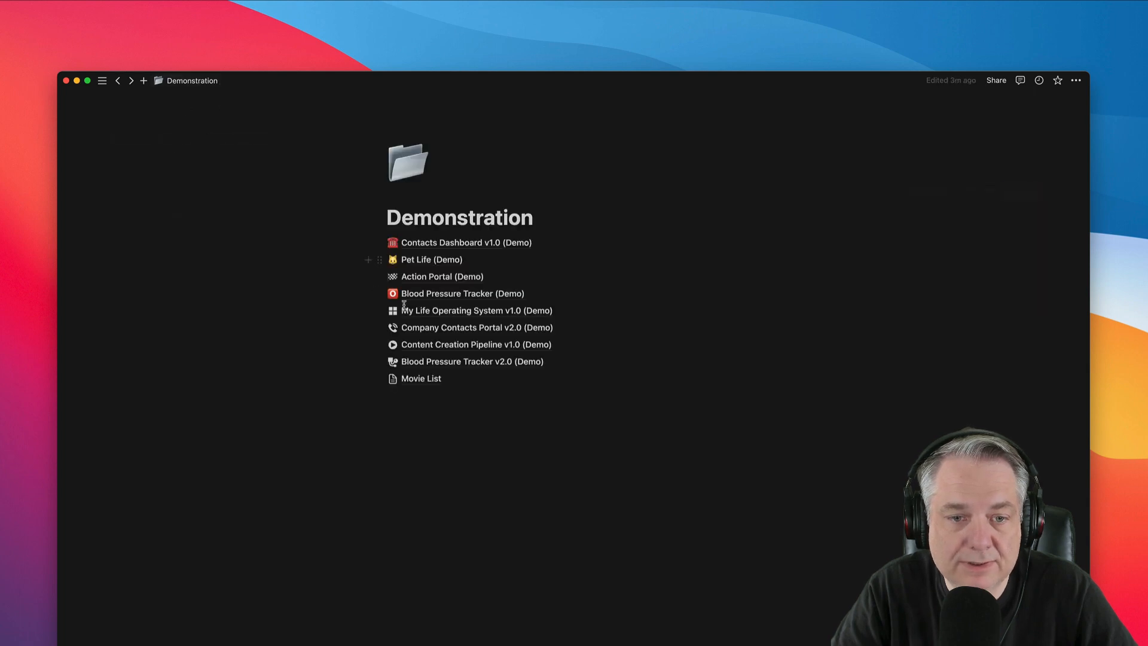
click(472, 311)
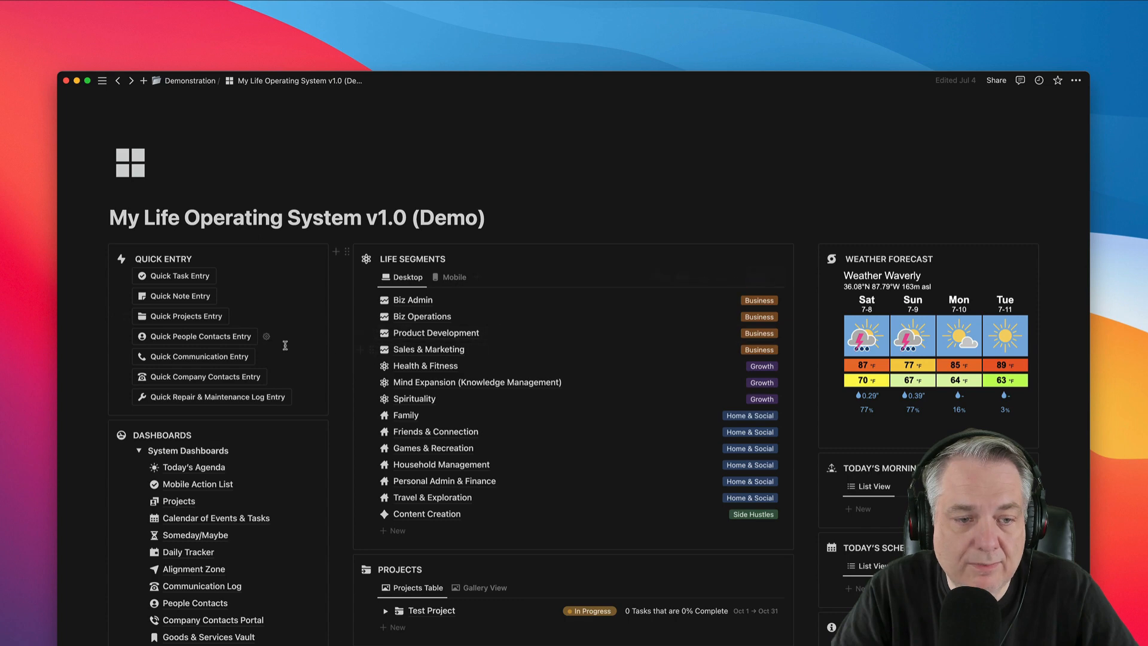
scroll(287, 338, down, 1)
click(211, 424)
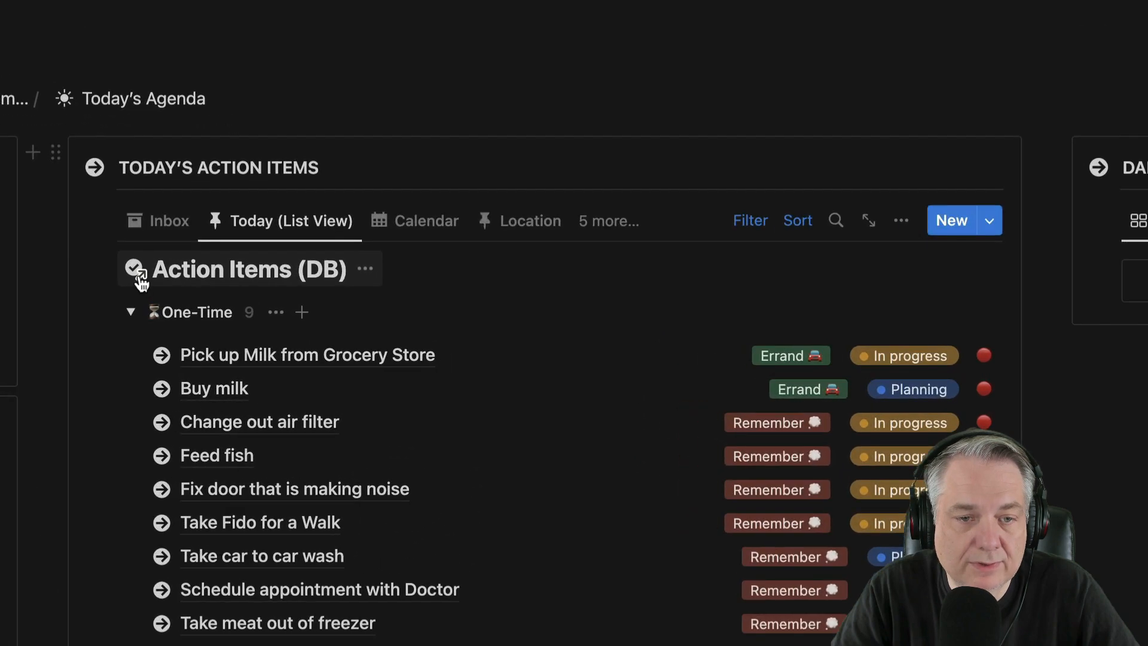
click(131, 311)
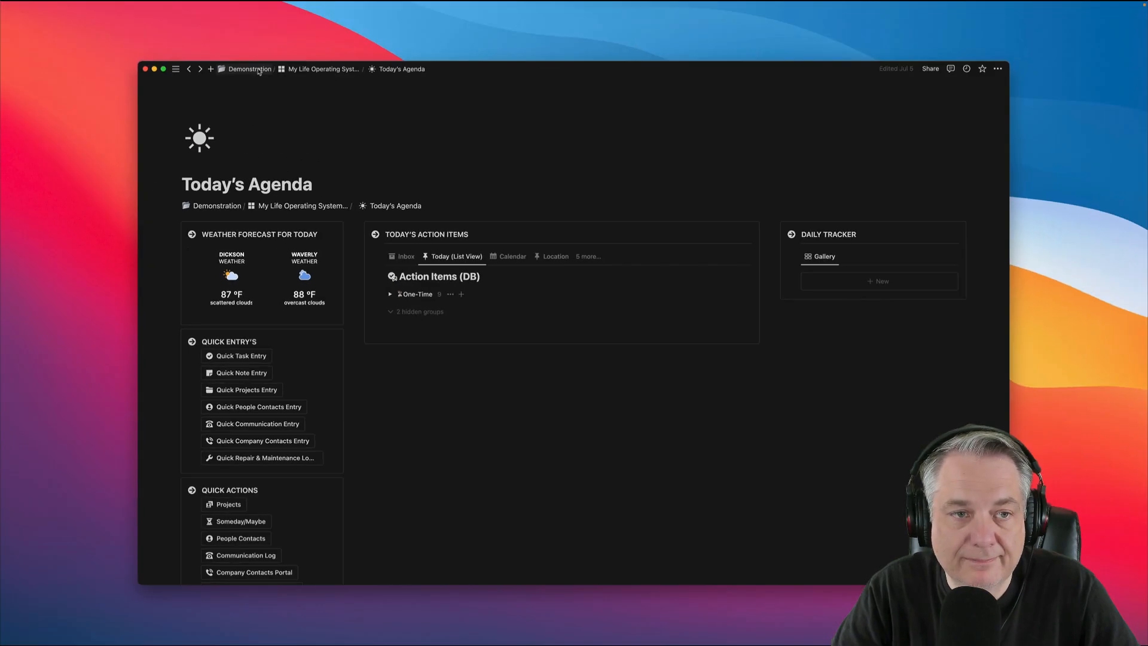
Step: Return to the Movie List page through Demonstration and delete the three blank rows of its table
click(258, 71)
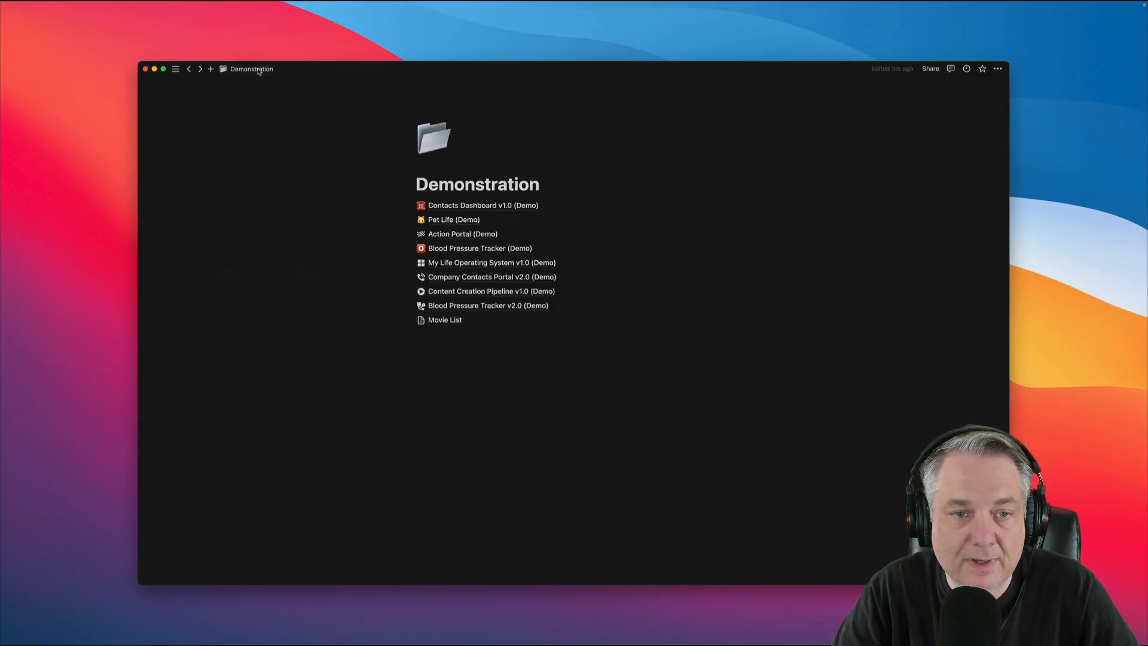
click(439, 322)
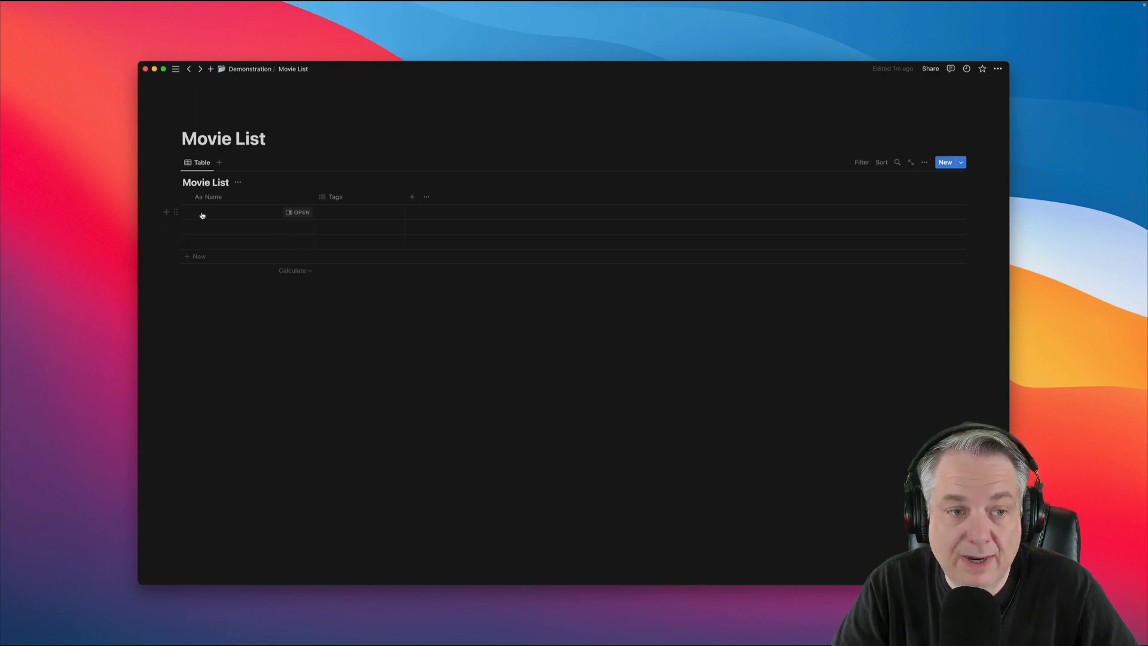
drag(159, 210, 243, 247)
key(BackSpace)
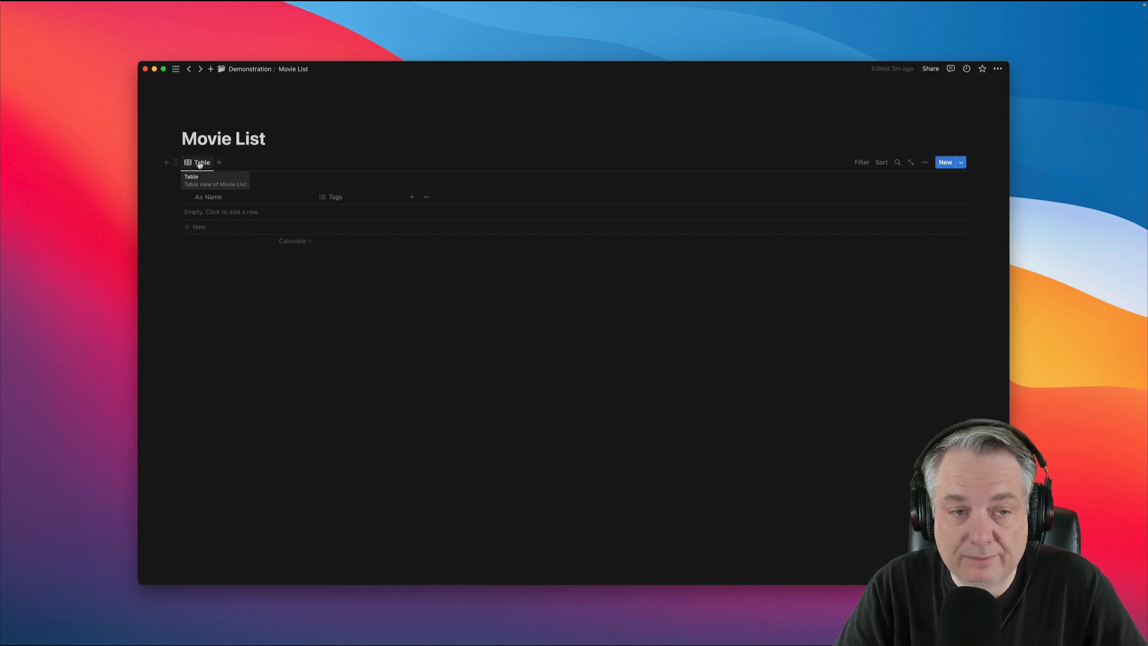
Step: Examine the layout options of the Movie List table view, then close them
click(925, 164)
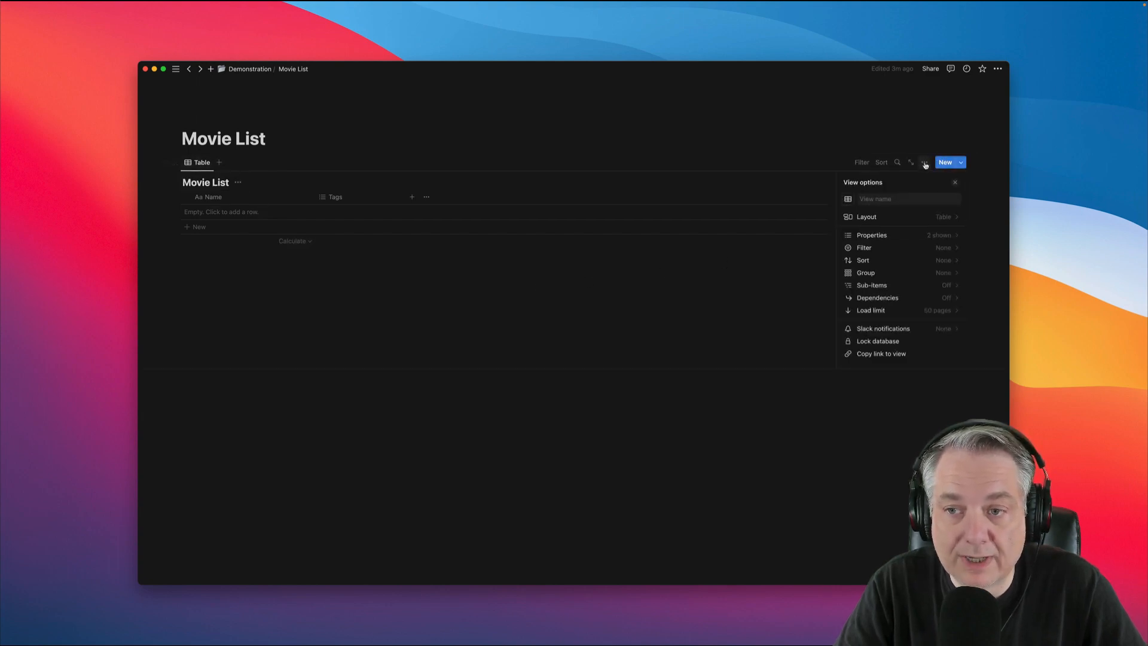
click(950, 219)
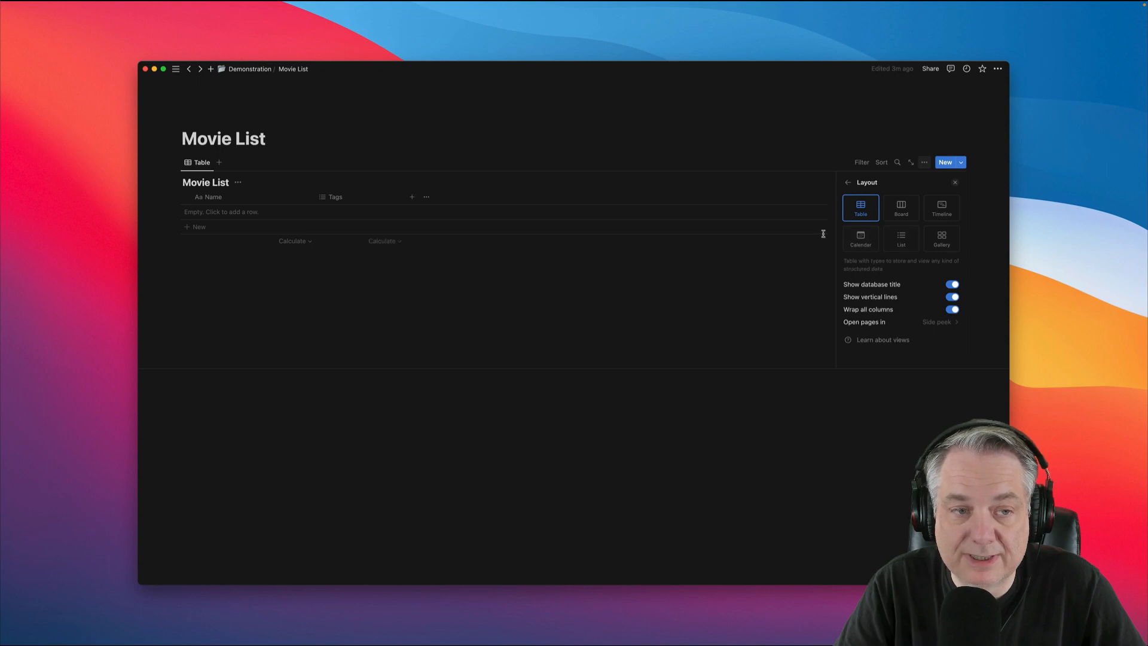
click(261, 139)
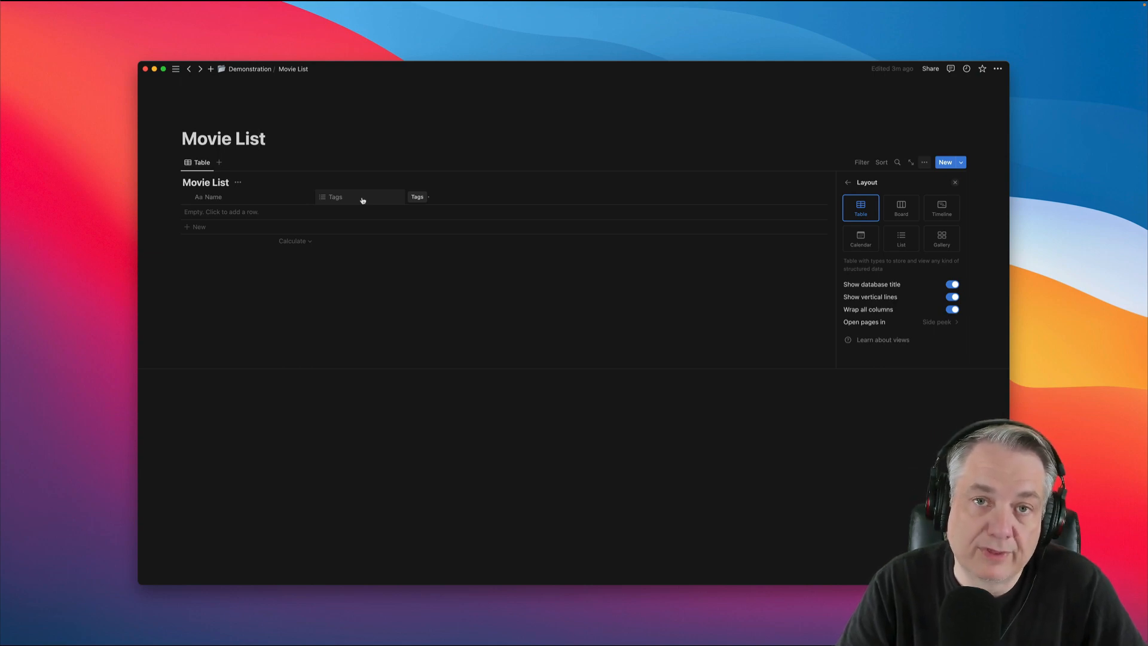
drag(362, 200, 364, 199)
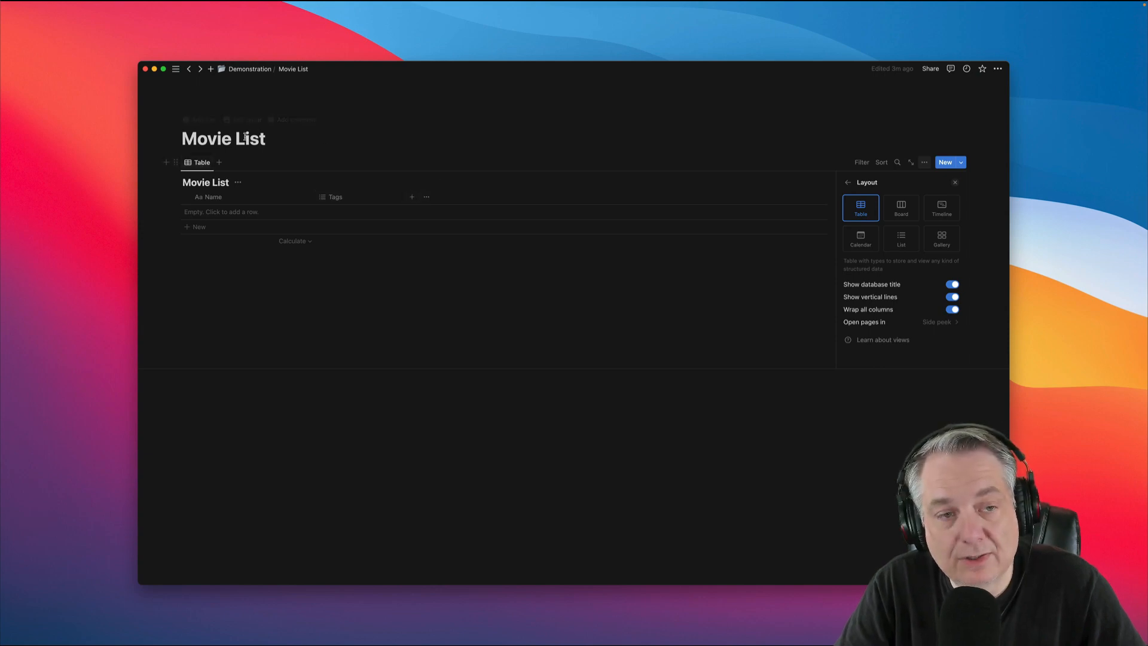
click(954, 183)
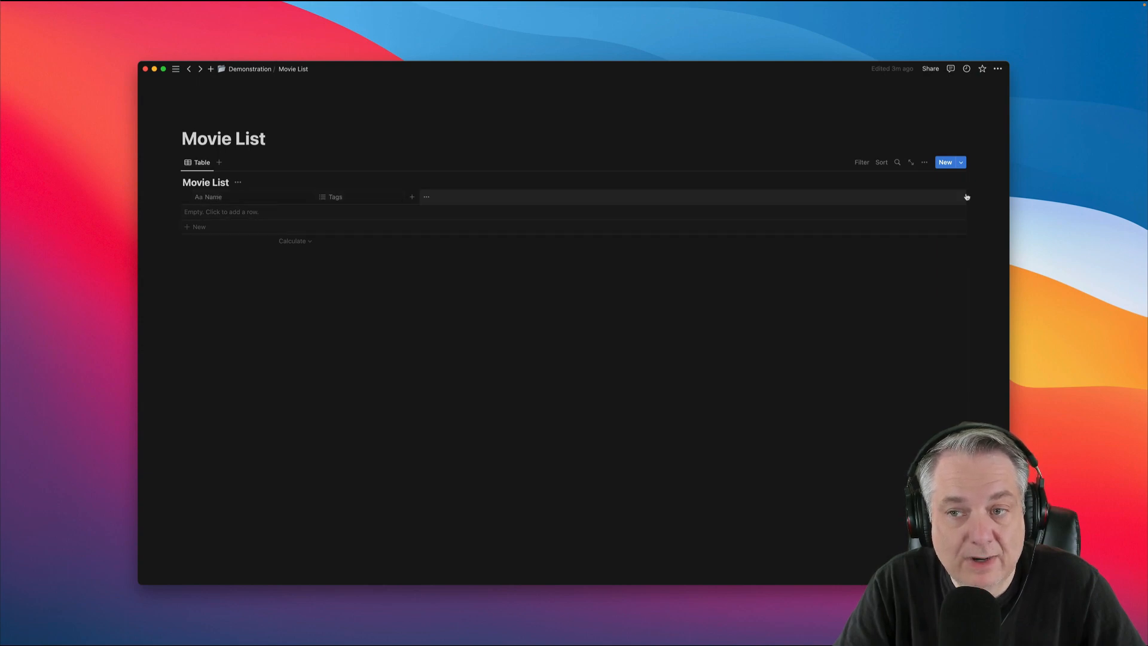
Step: Add a blank entry to the Movie List database and rename the Name property to "Title"
click(946, 162)
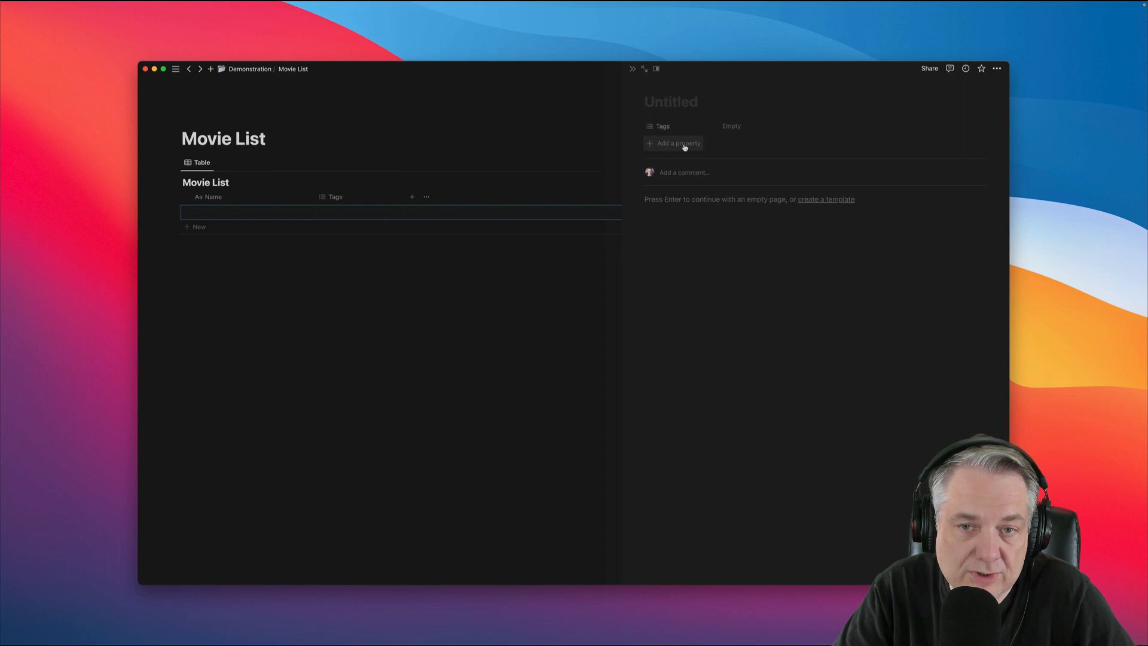
click(222, 199)
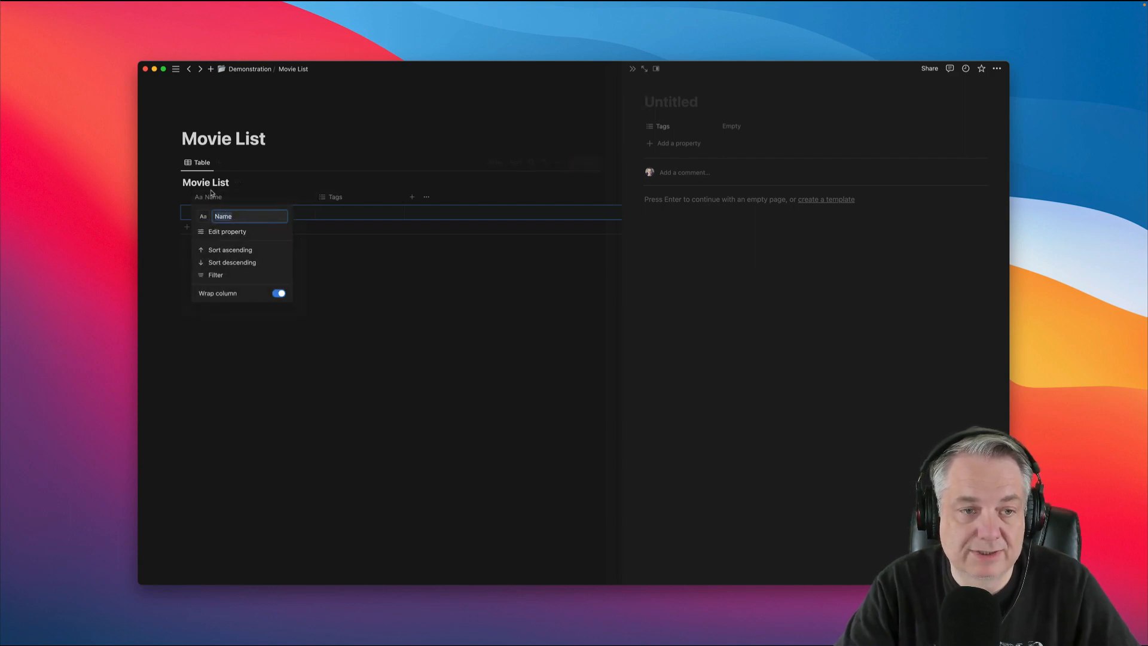
text(Title)
key(Return)
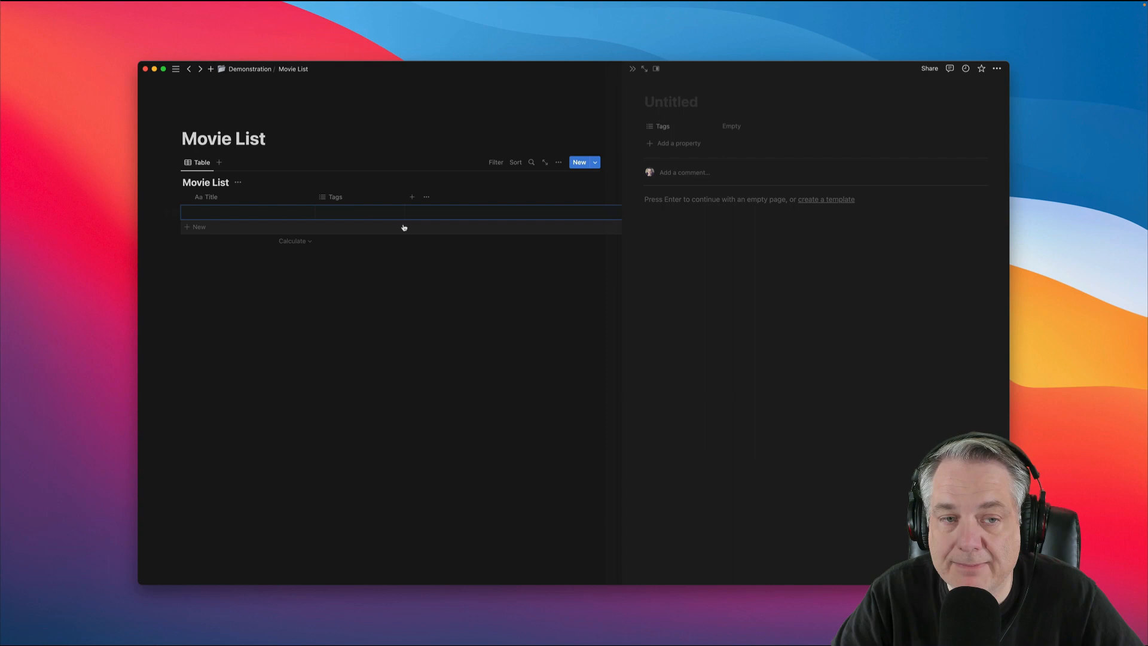
Step: Delete the Tags property from the Movie List database
click(377, 201)
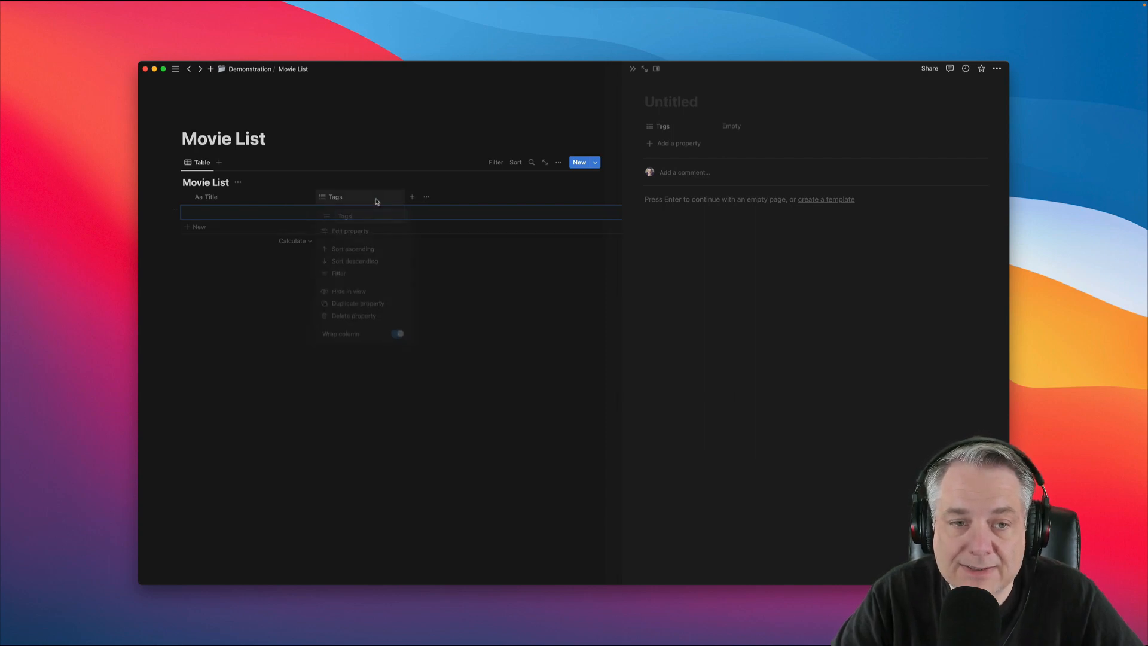
click(355, 320)
click(585, 328)
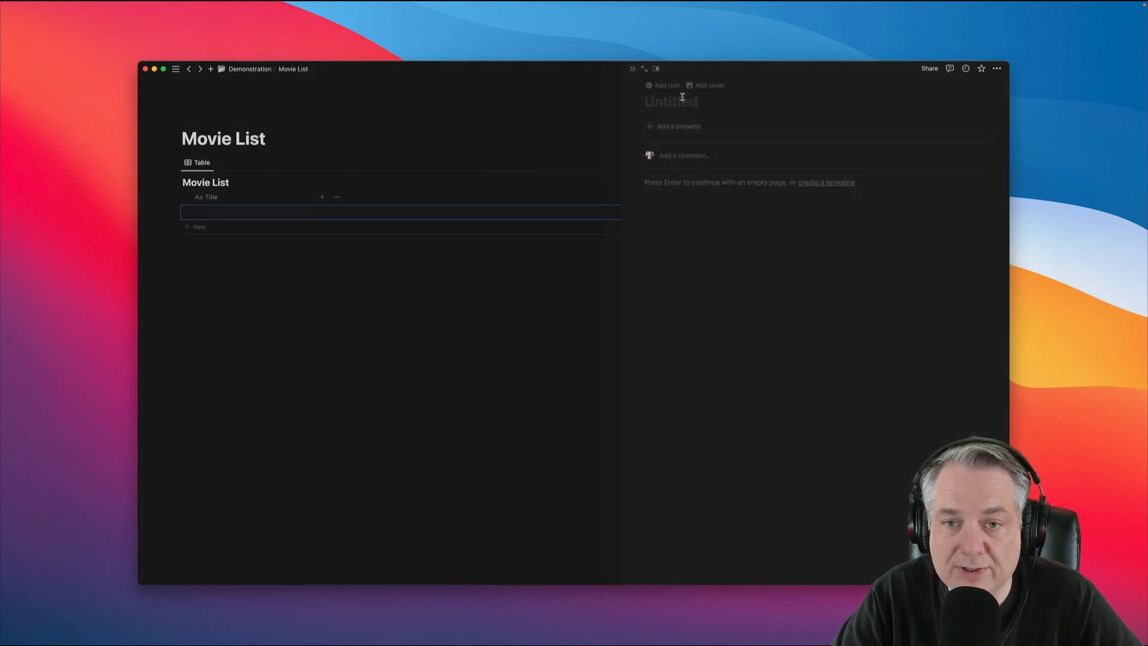
Step: Add a Status property to the Movie List database and move its column before Title
click(678, 128)
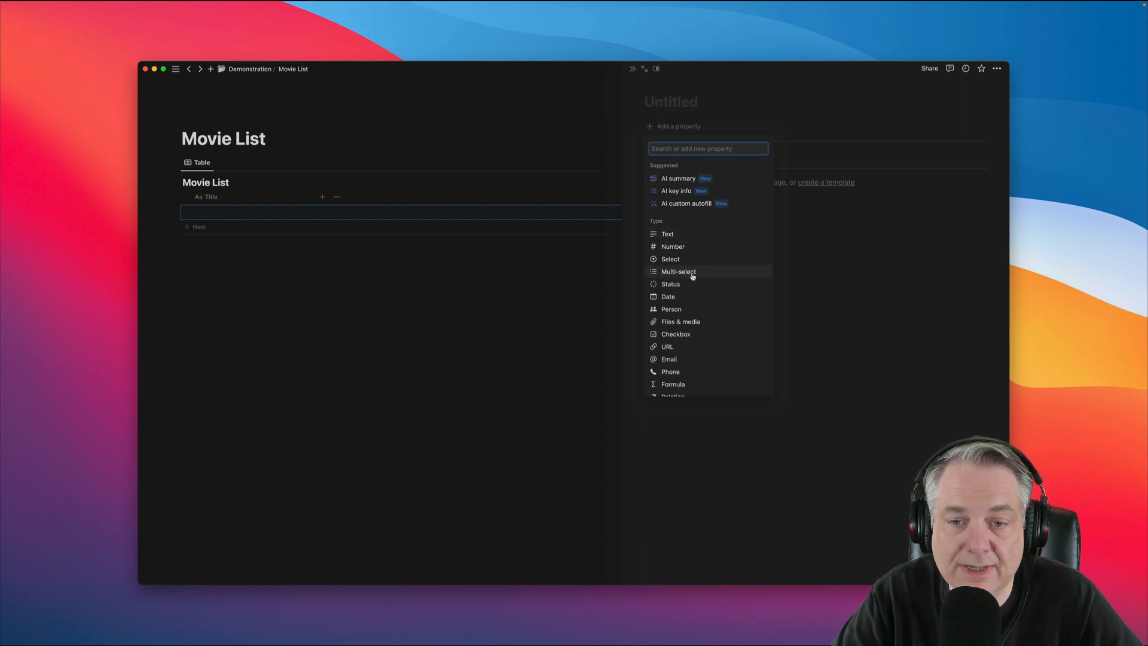
scroll(693, 294, down, 1)
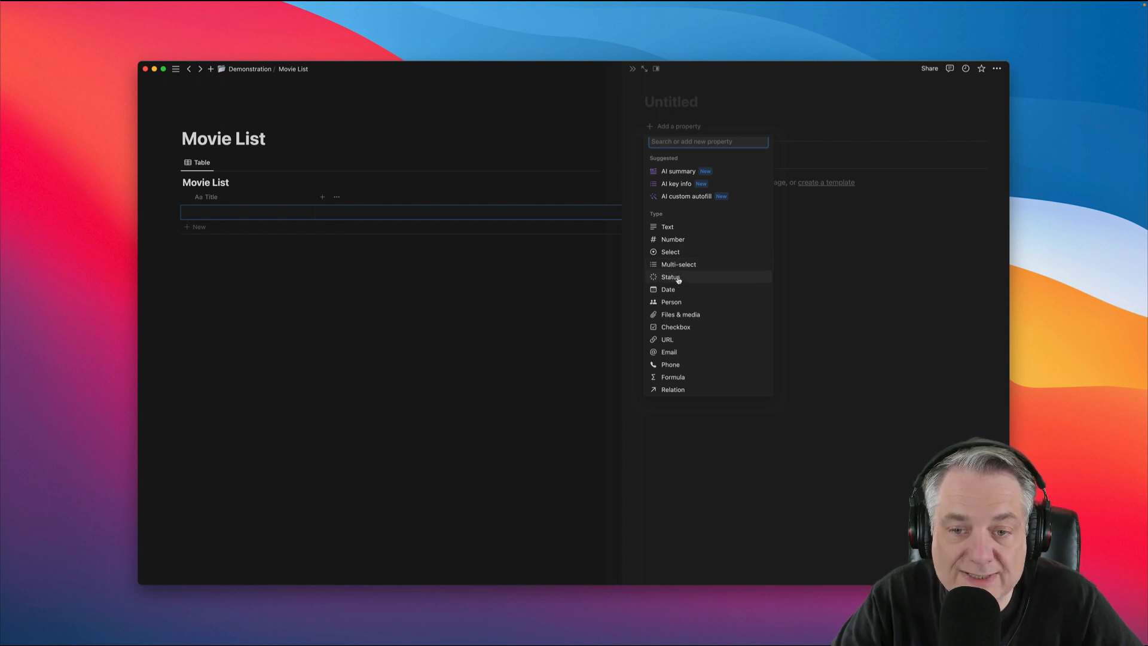
click(678, 278)
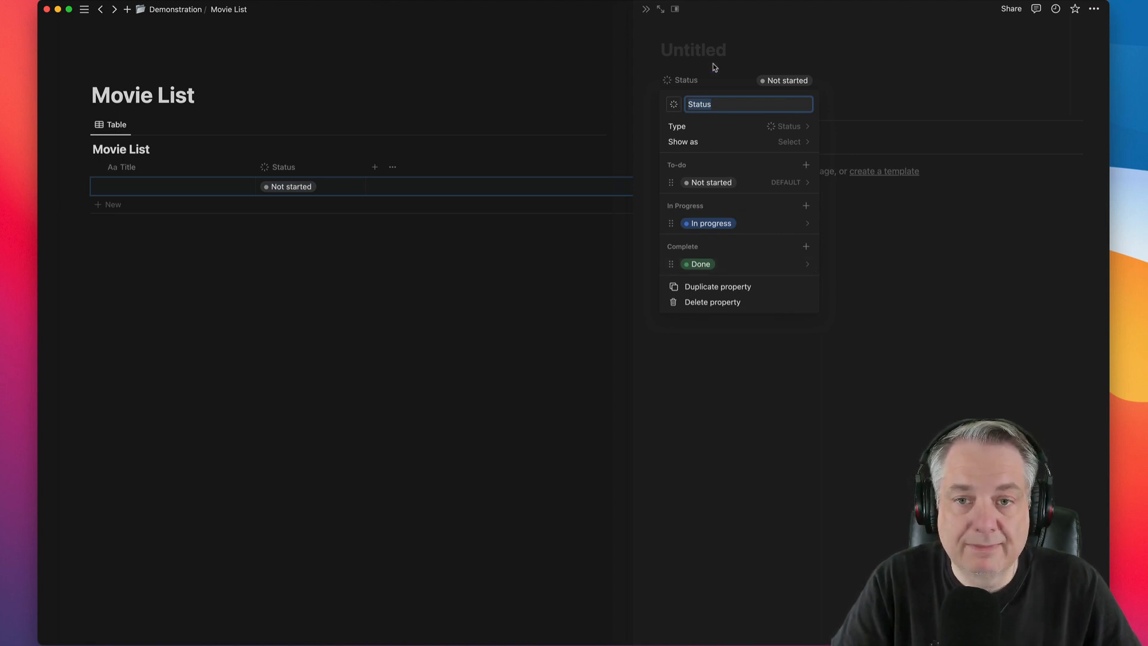
click(716, 31)
drag(314, 168, 128, 176)
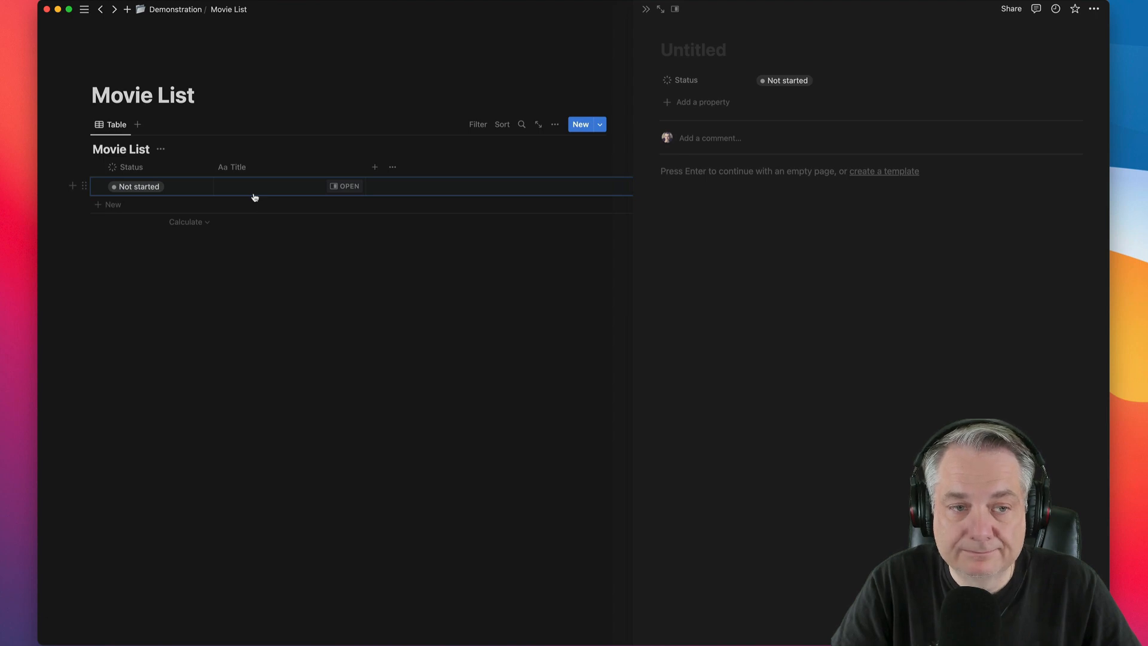
Step: Enter "Star Wars" as the title of the blank entry in the Movie List table
click(296, 200)
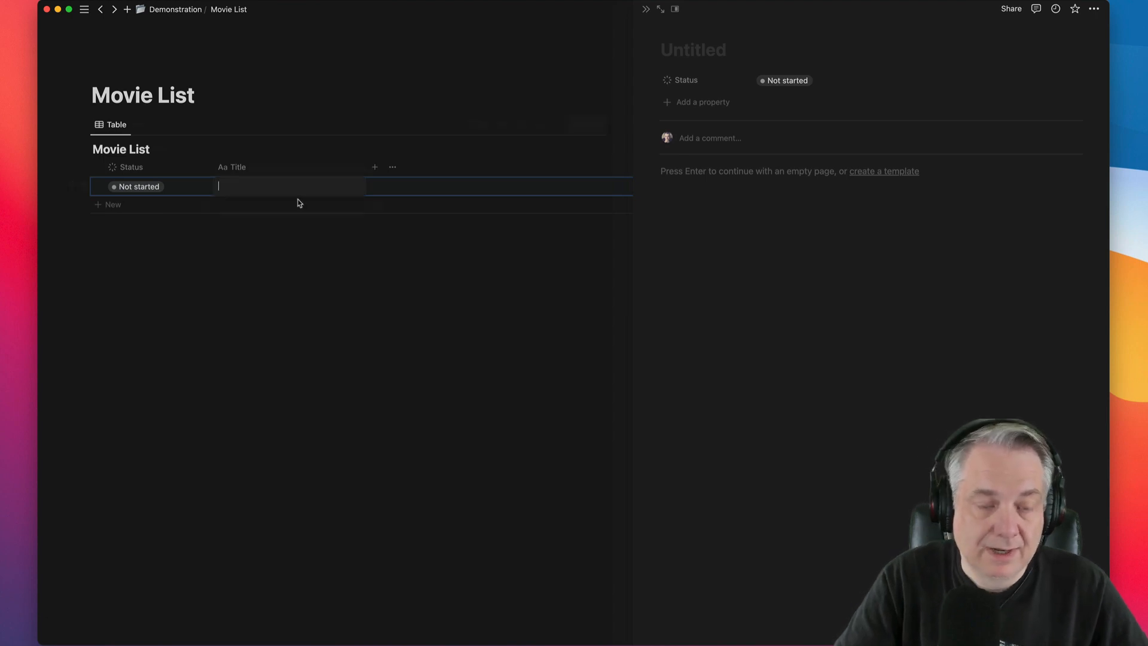
text(S)
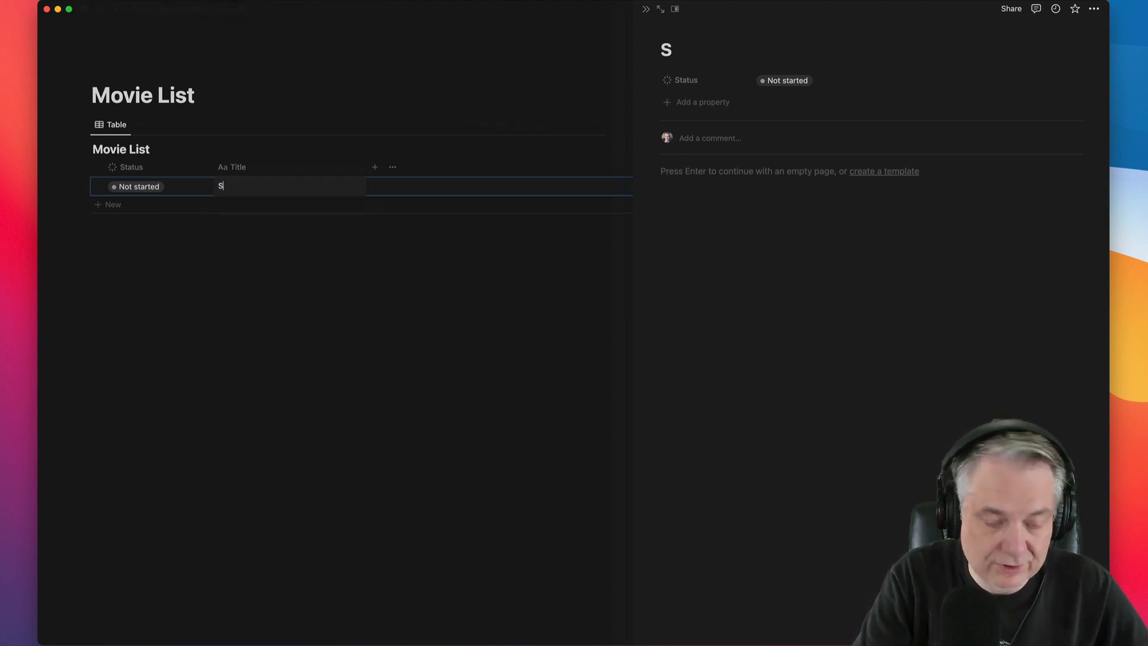
text(tar Wars)
key(Escape)
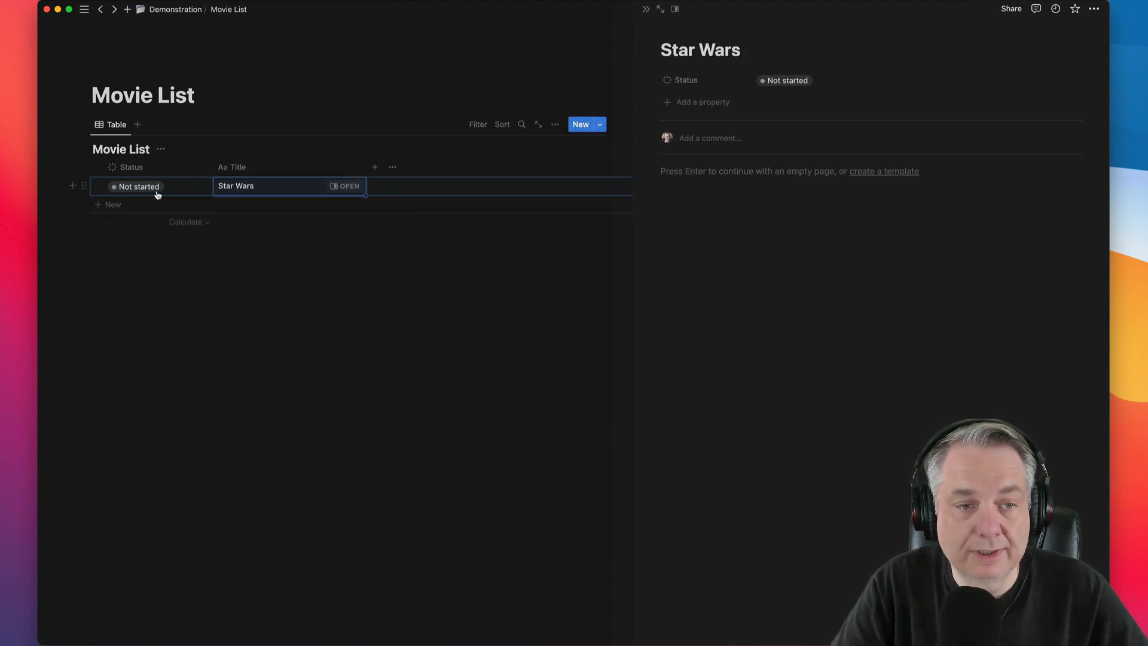
Step: Add two more entries to the table, titled "Star Trek" and "Battlestar Galactica"
click(228, 205)
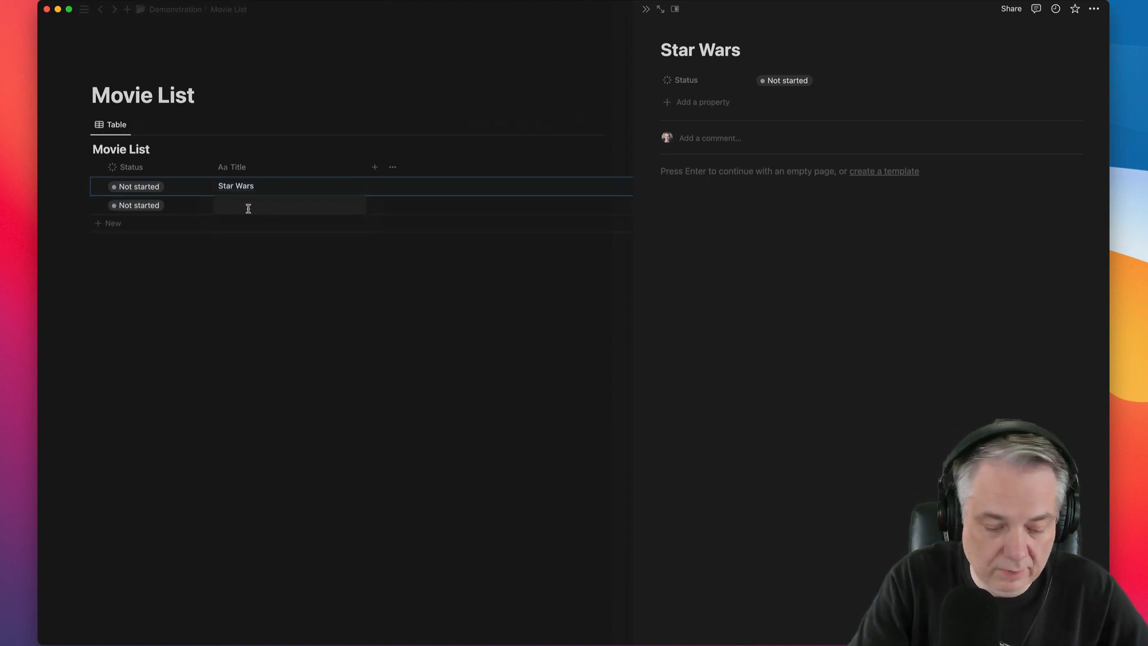
text(Star Trek)
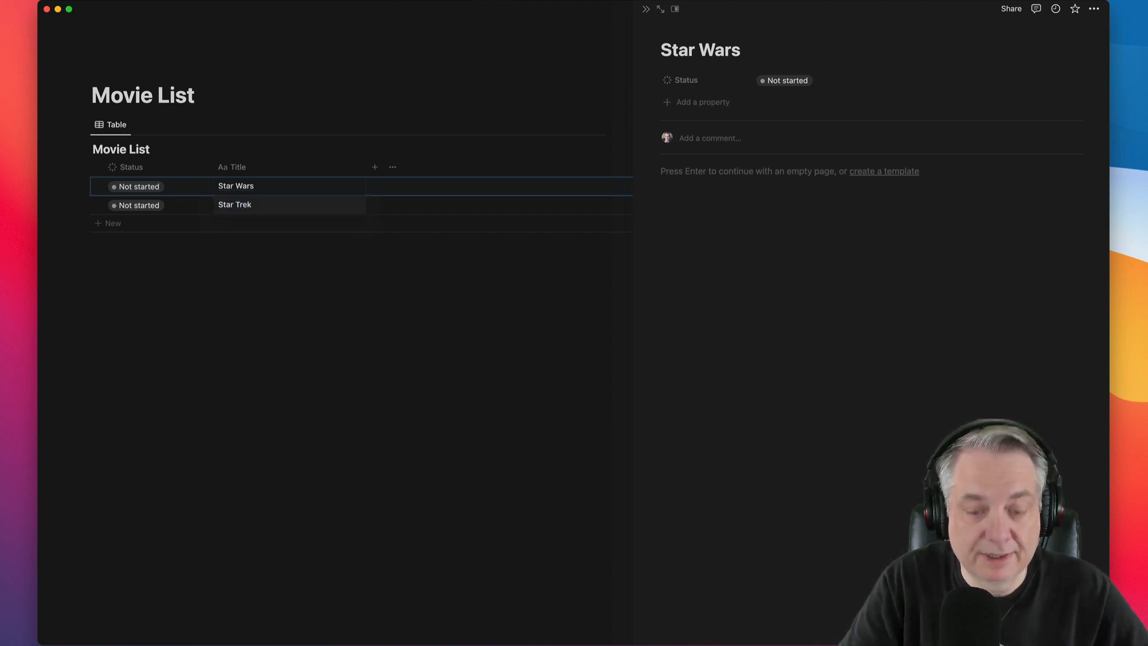
key(Escape)
click(113, 224)
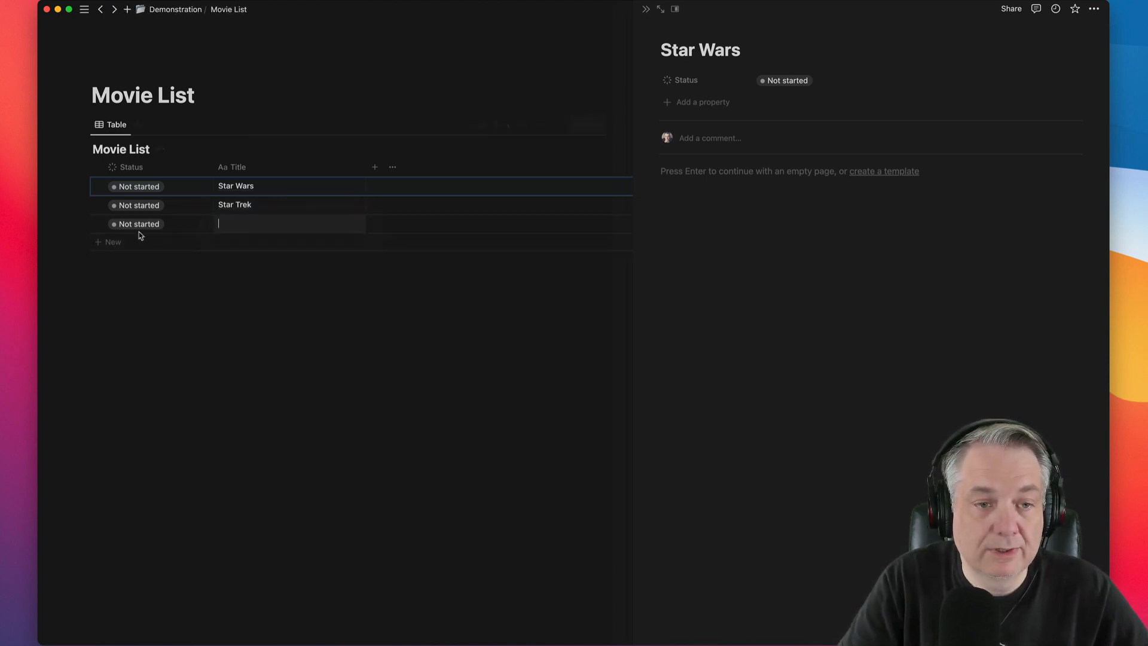
text(Battlestar Galactic)
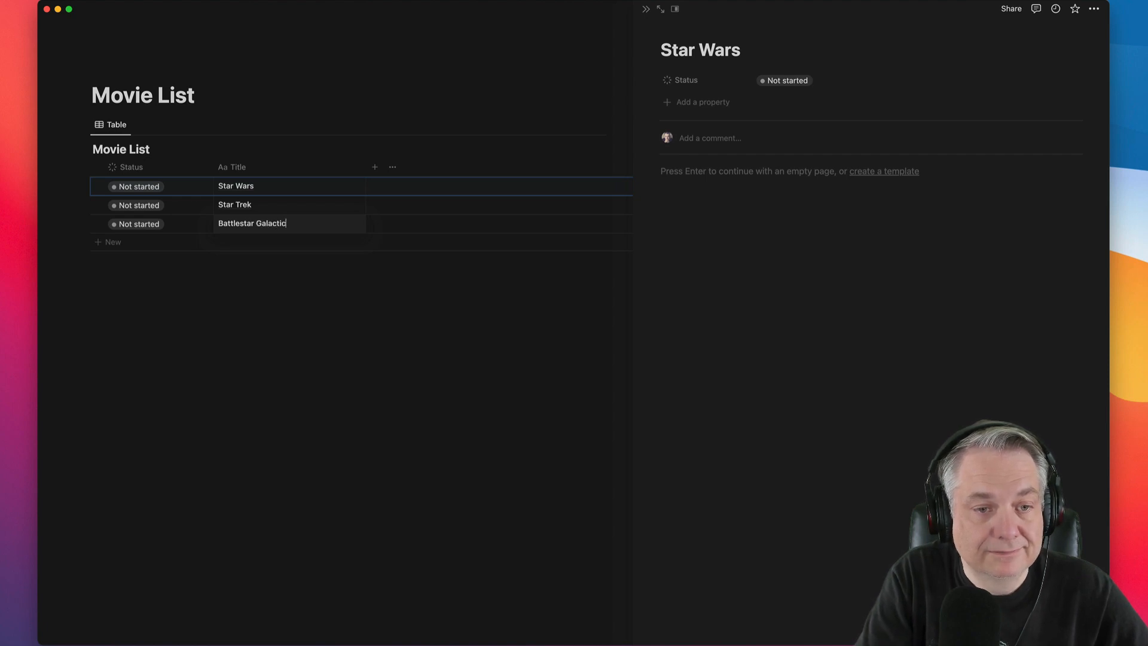
text(a)
key(Return)
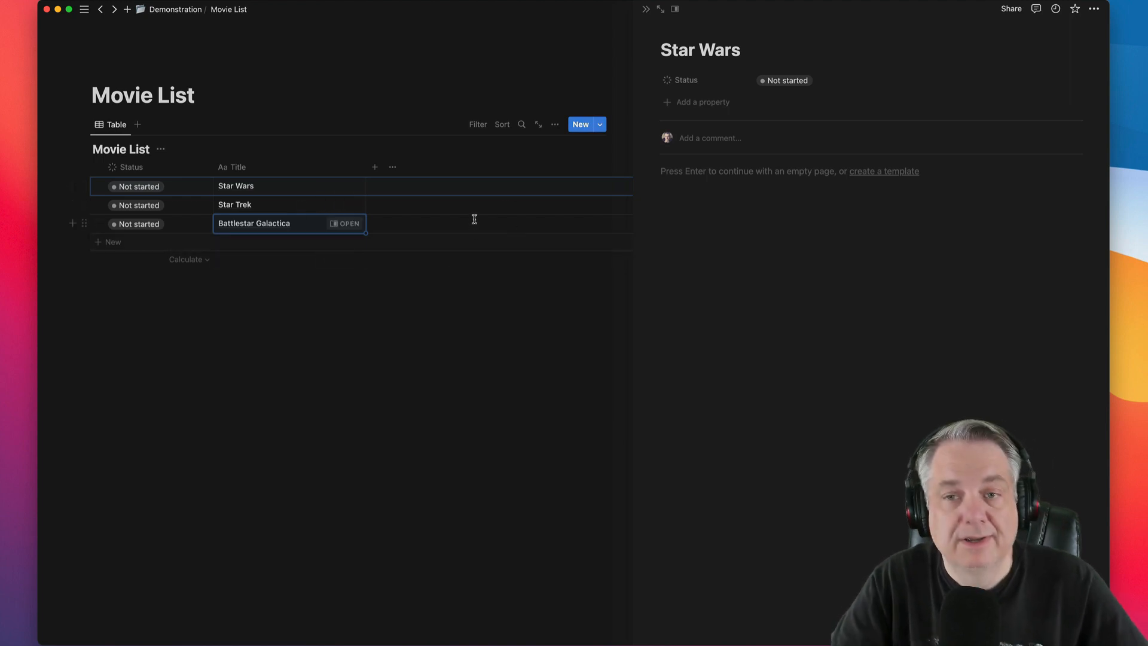
Step: Set the Star Wars entry's Status first to In progress and finally to Done
click(162, 187)
click(146, 263)
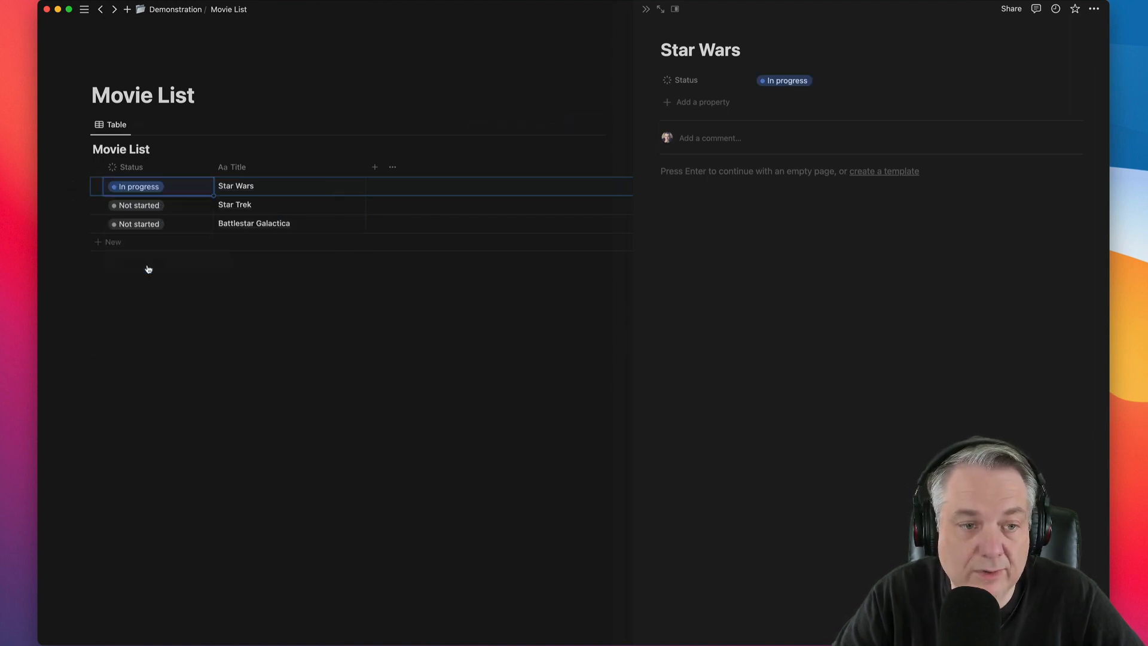
click(143, 188)
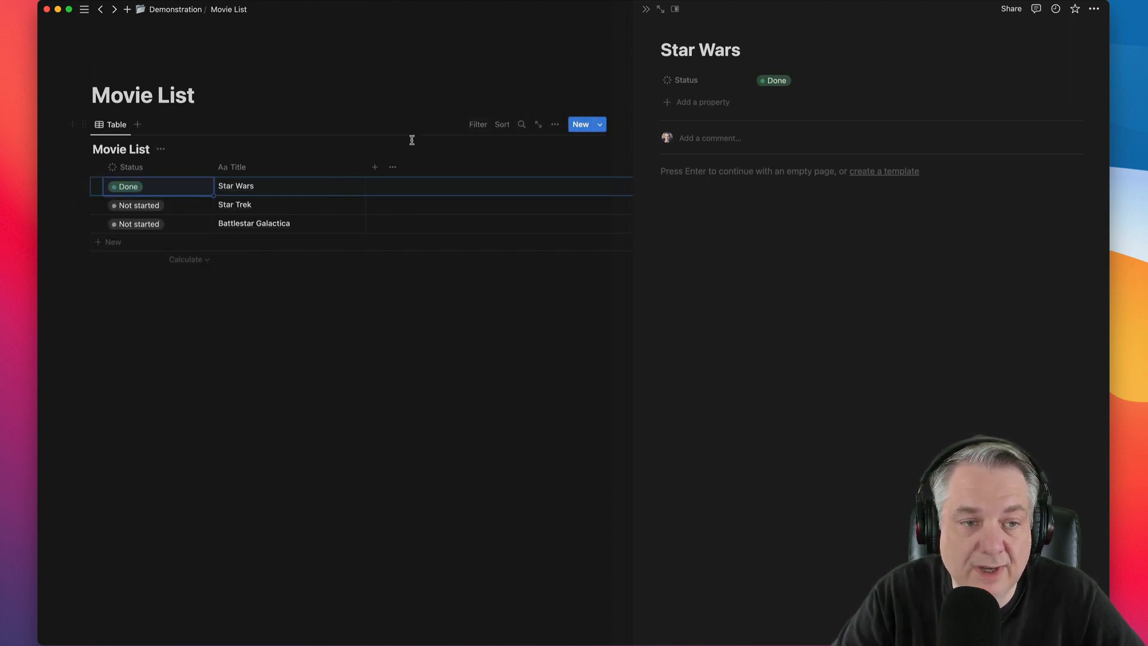
Step: Add a Status filter to the table, try it with the Complete group, and clear that selection
click(480, 124)
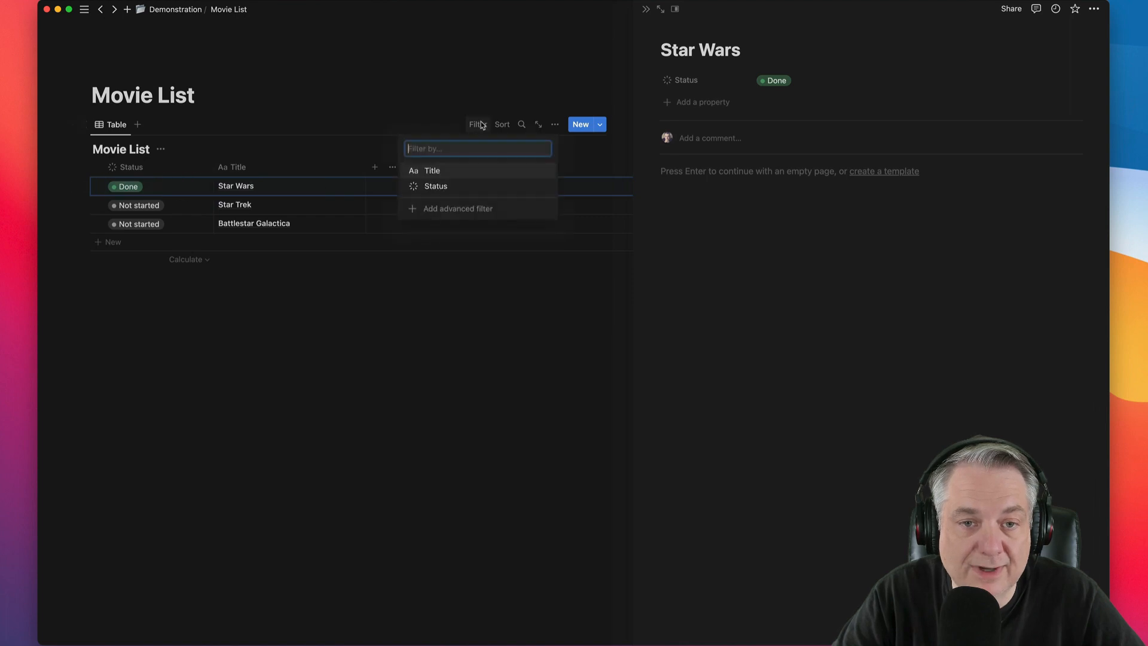
click(436, 186)
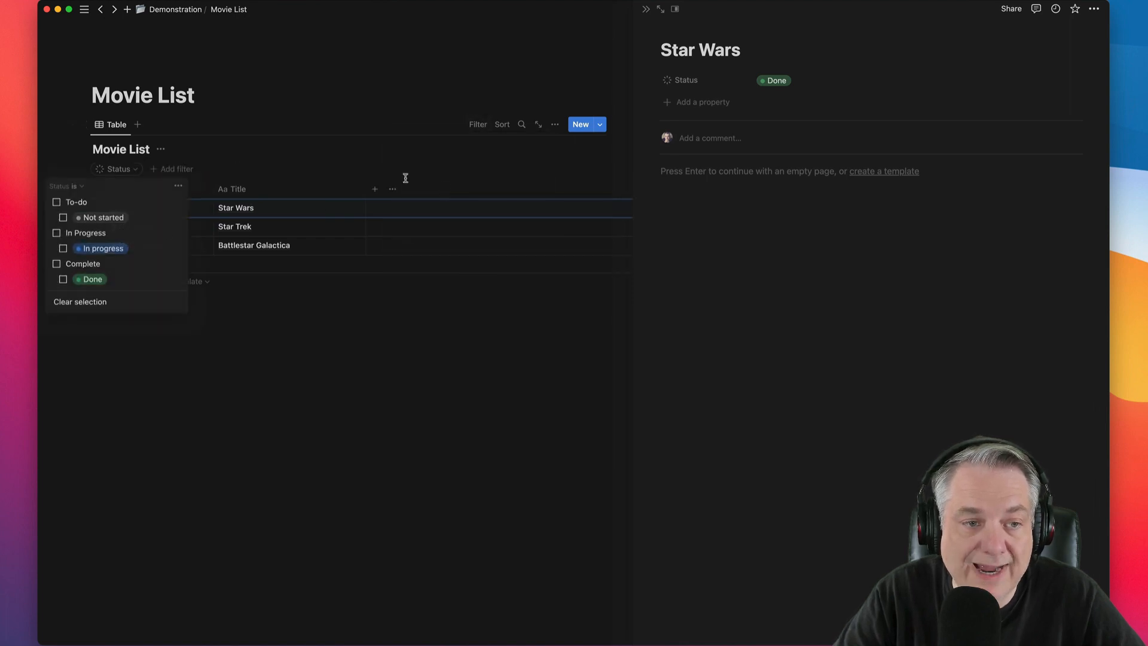
click(56, 264)
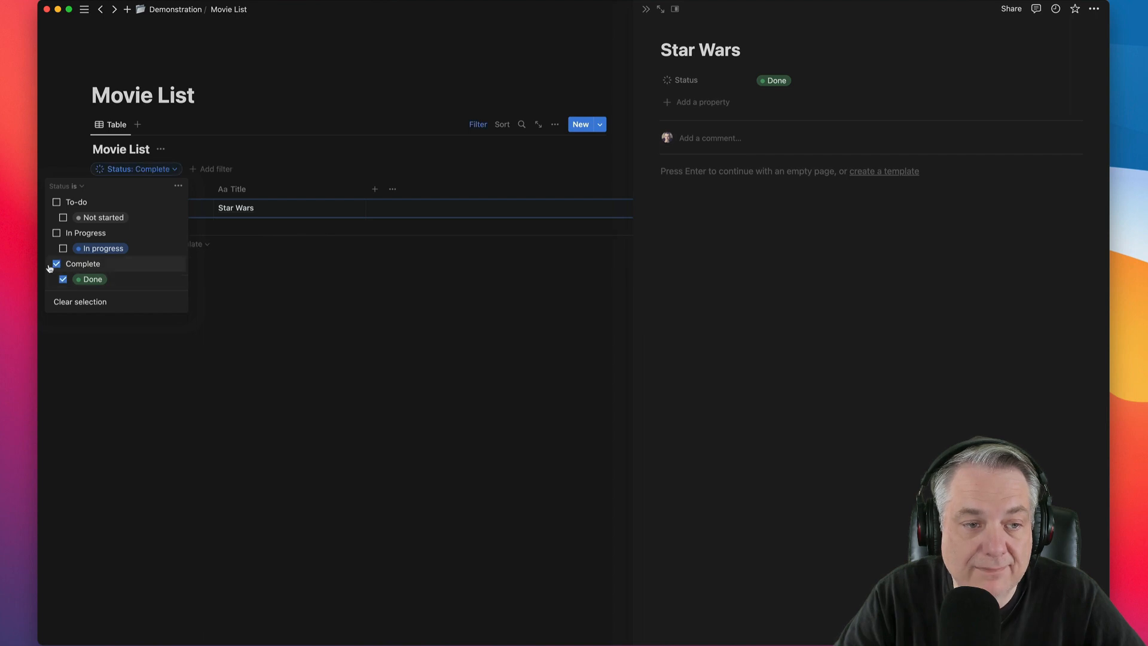
click(56, 263)
Step: Set the filter to Status is not Complete and change the Star Trek entry's Status to Done
click(78, 189)
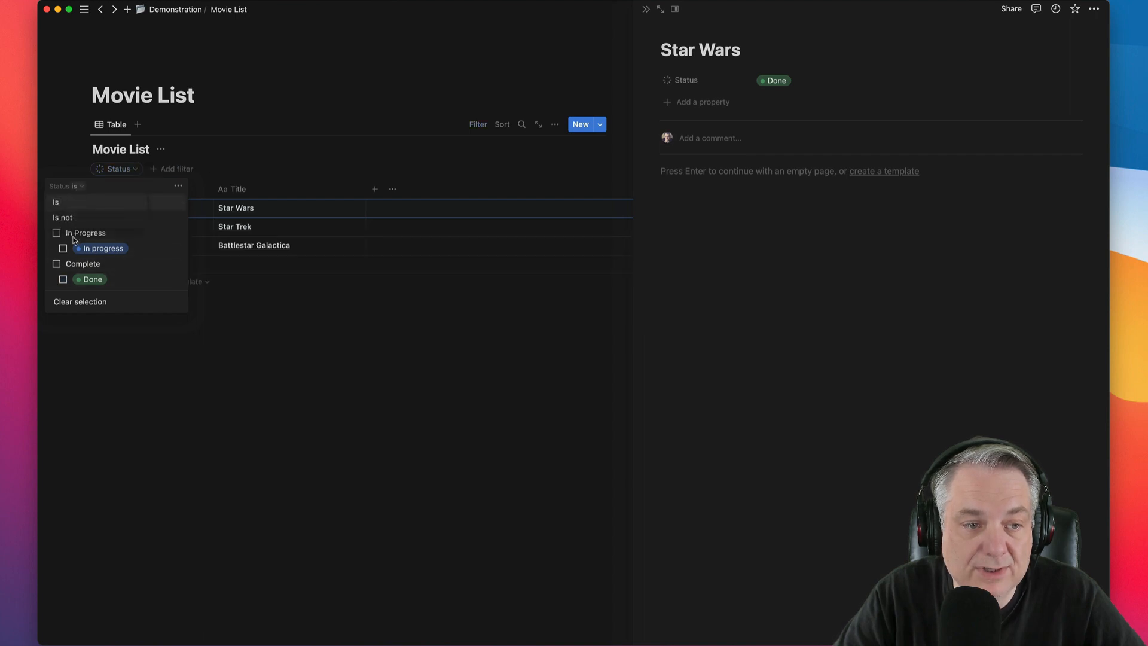
click(62, 219)
click(57, 264)
click(210, 91)
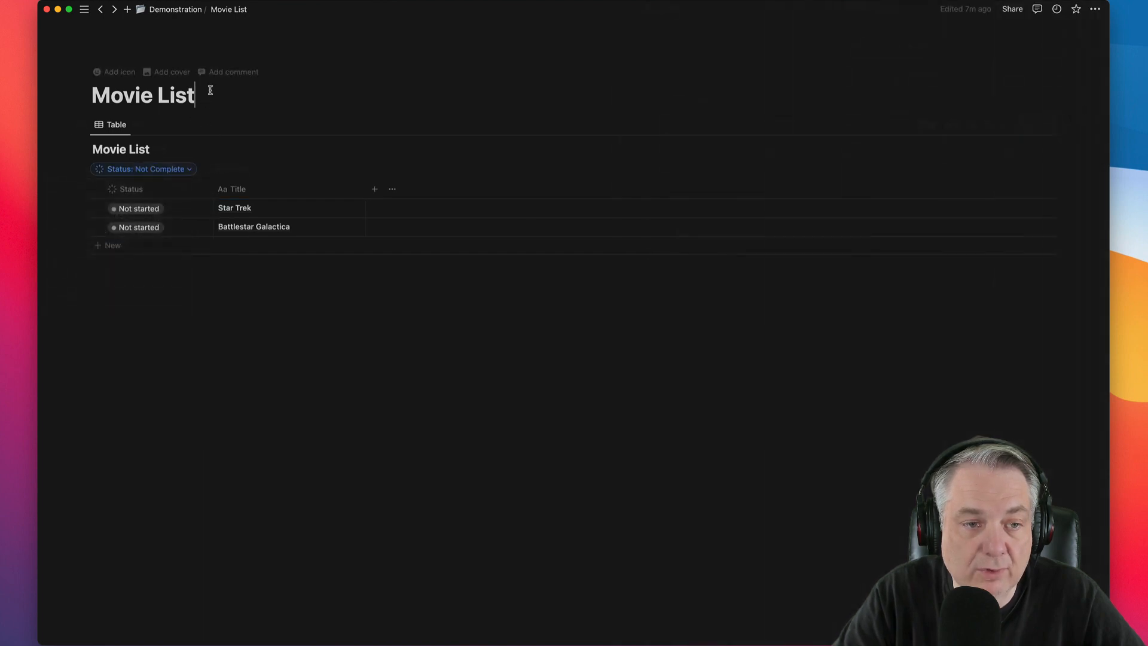
click(158, 208)
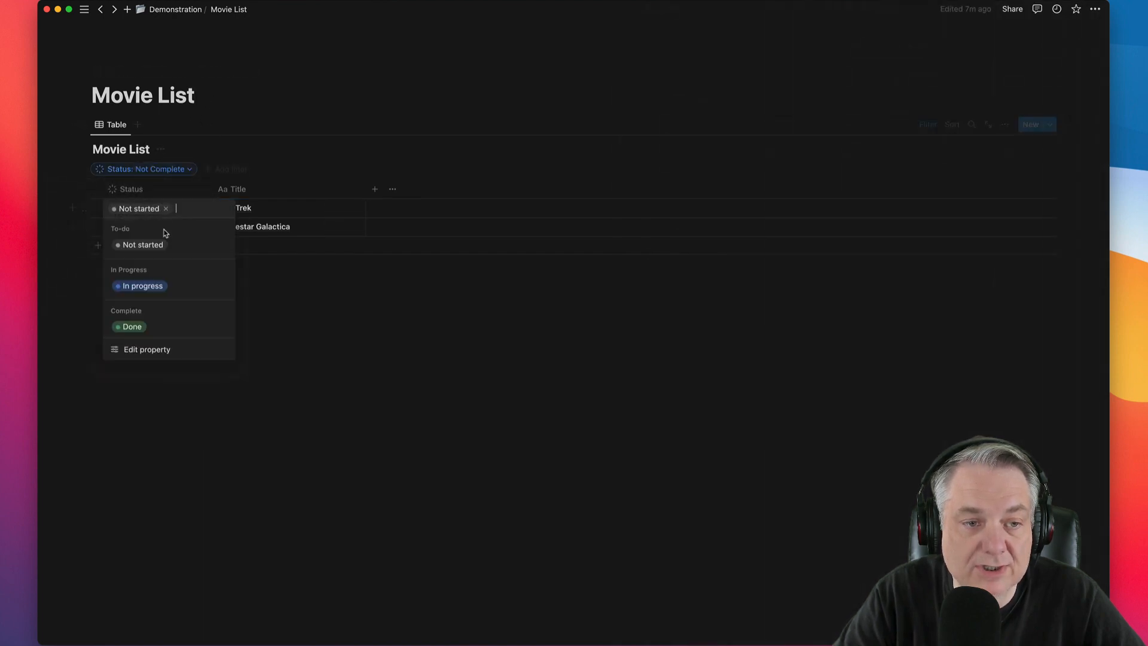
click(132, 327)
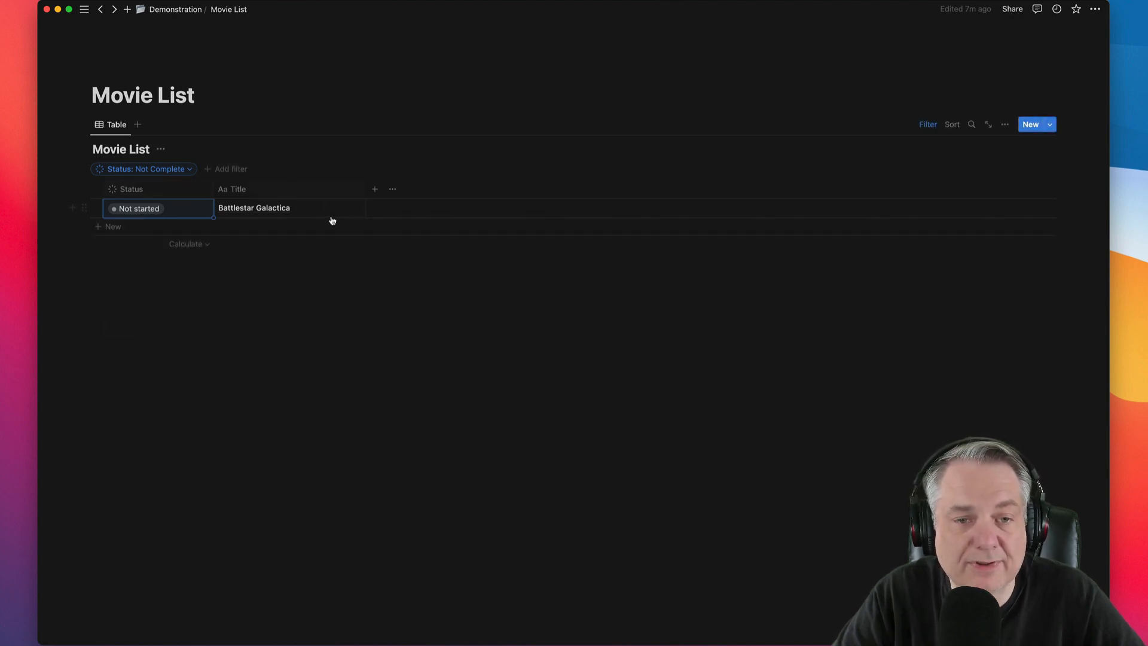
Step: Add a Date property to the database and set Battlestar Galactica's date to July 13, 2023
click(375, 189)
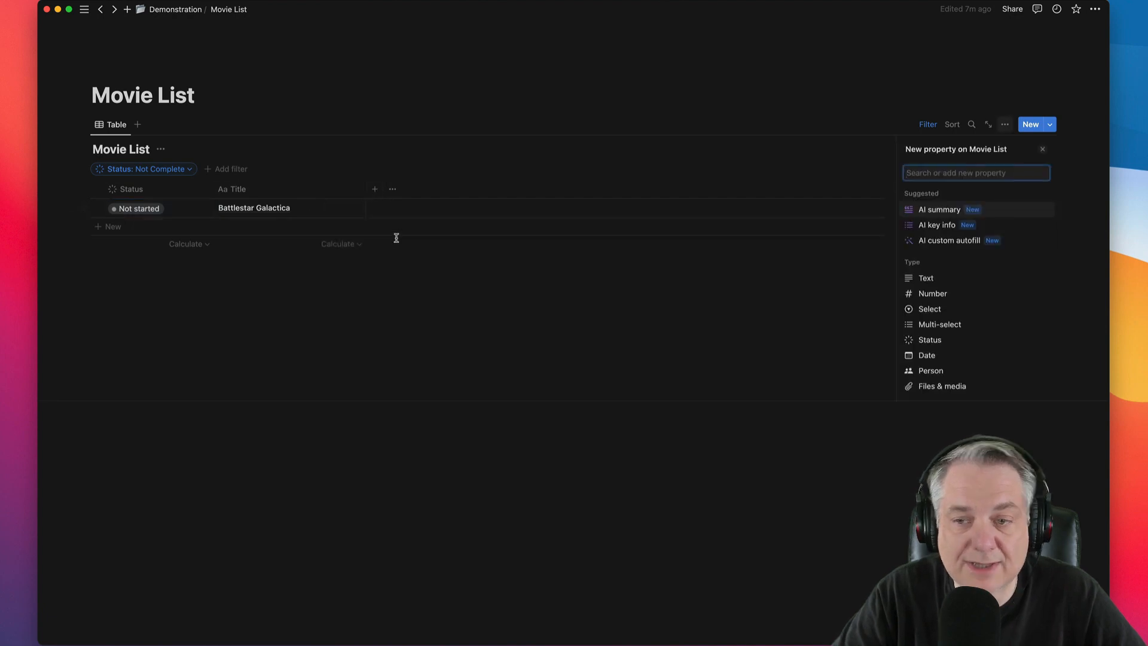
click(929, 355)
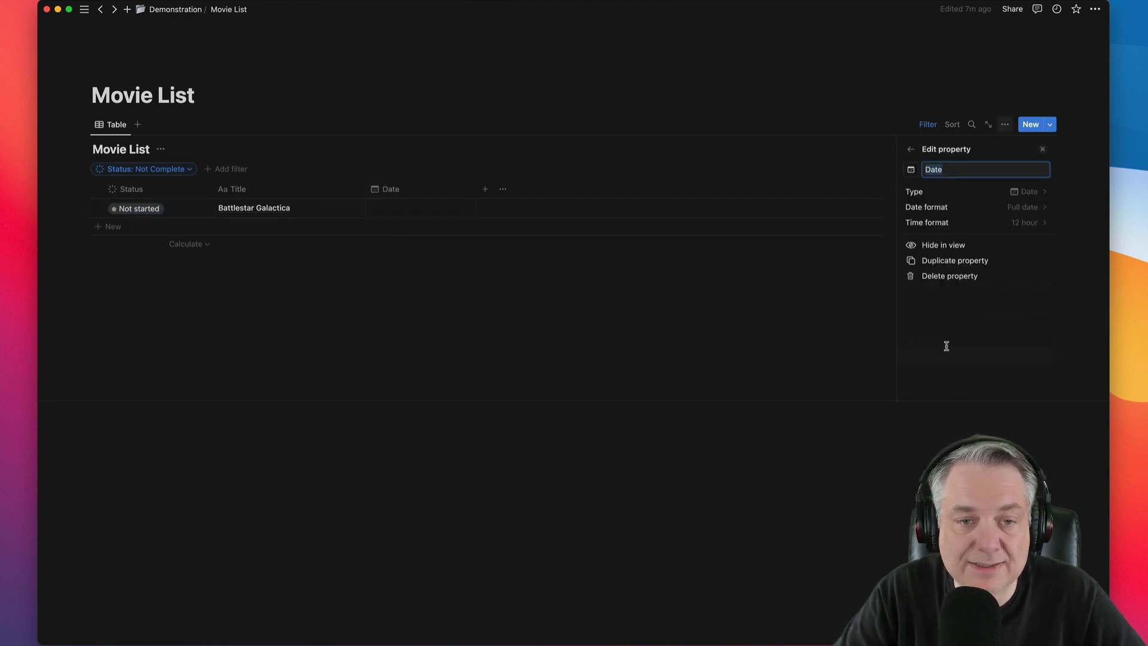
click(407, 217)
click(428, 213)
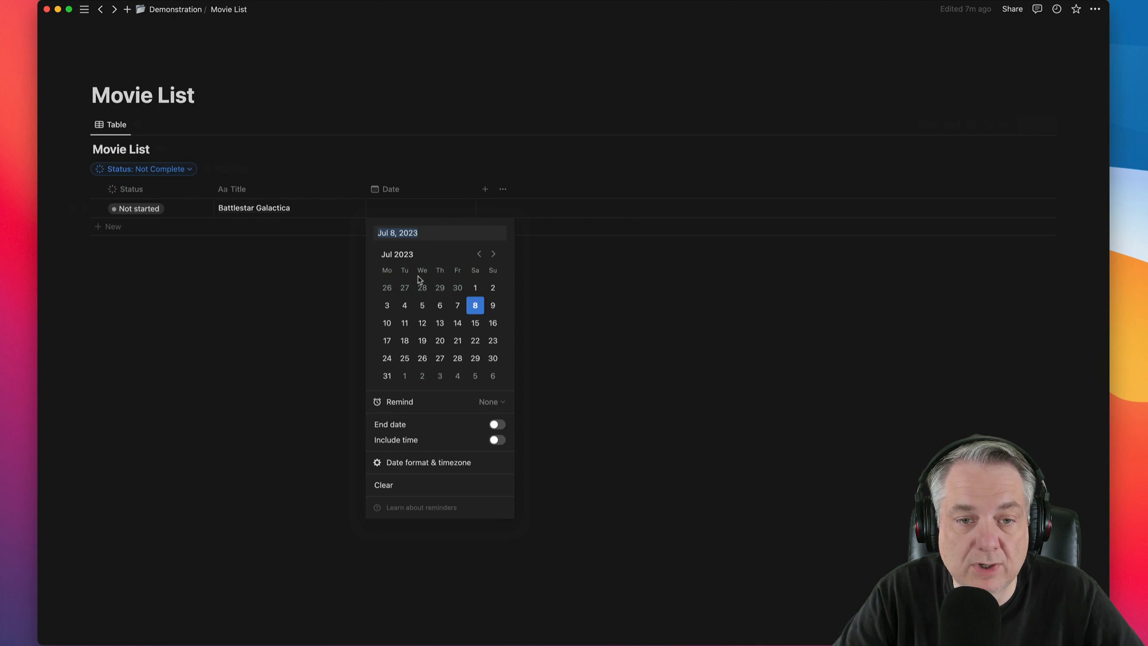
click(441, 325)
key(Escape)
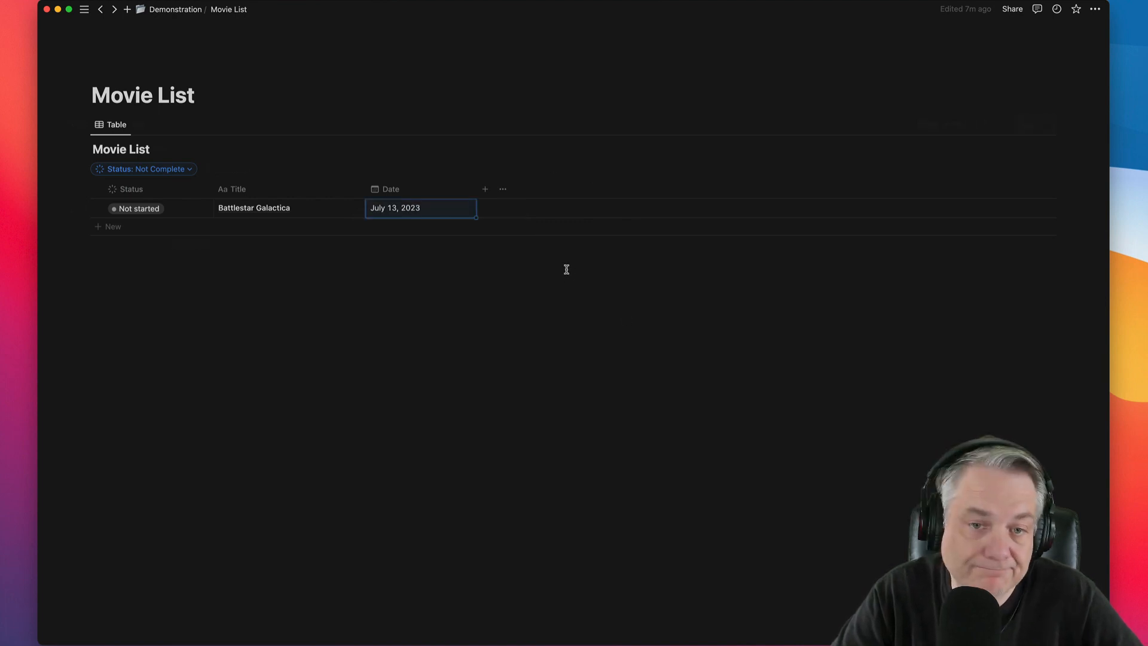
Step: Add a Checkbox property to the Movie List database after the Date column
click(485, 192)
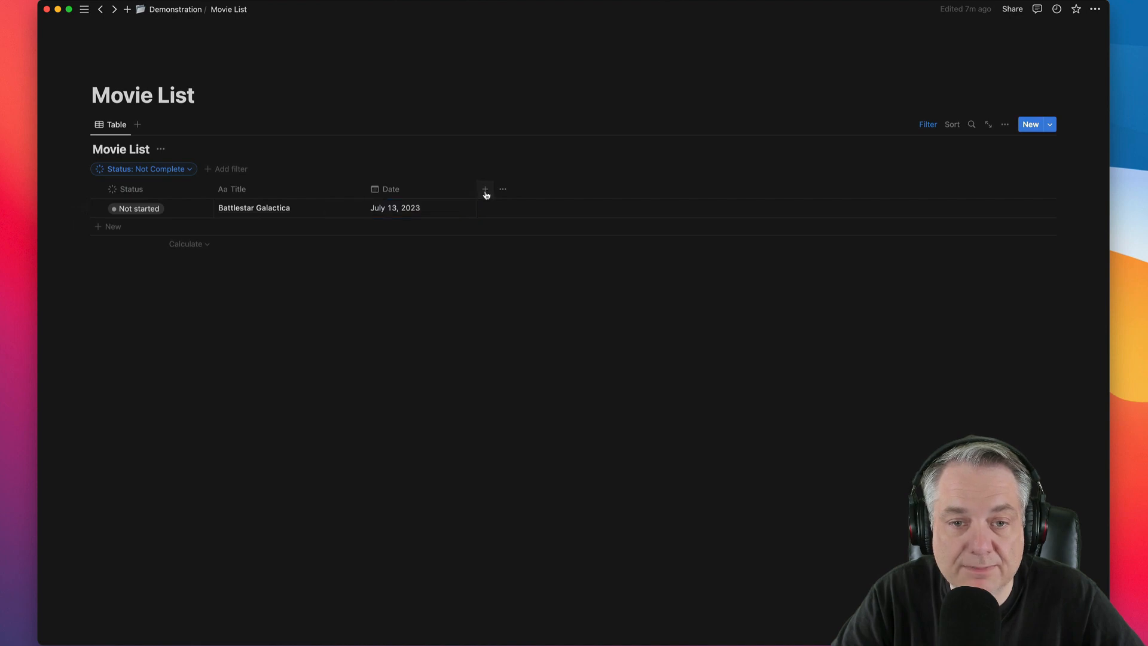
scroll(936, 346, down, 3)
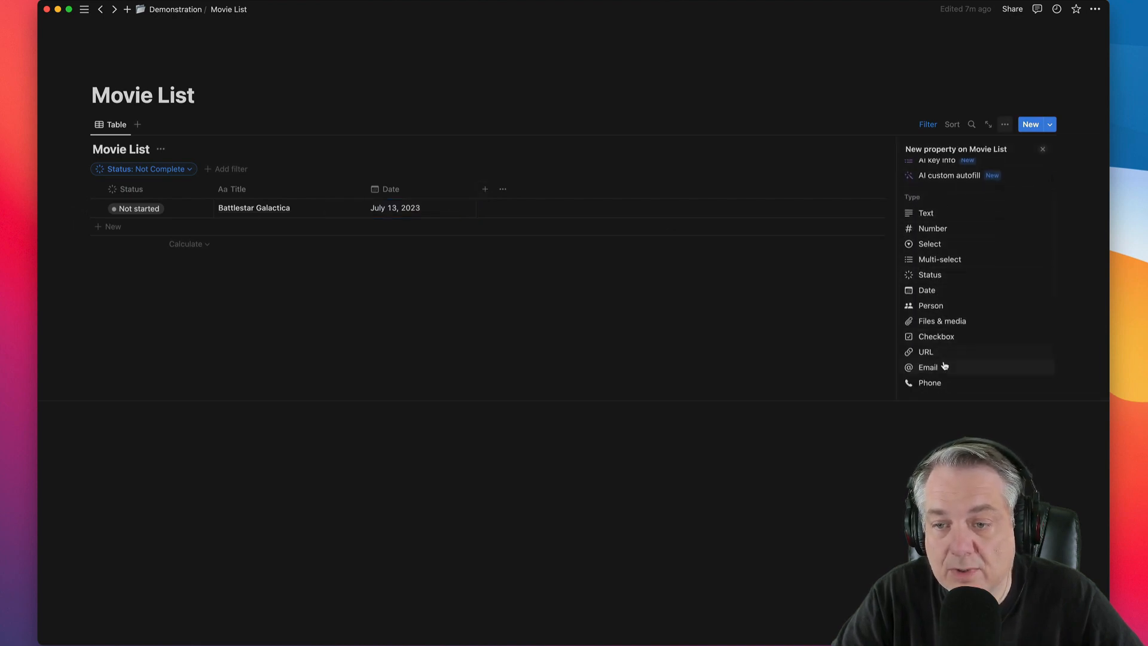
click(939, 337)
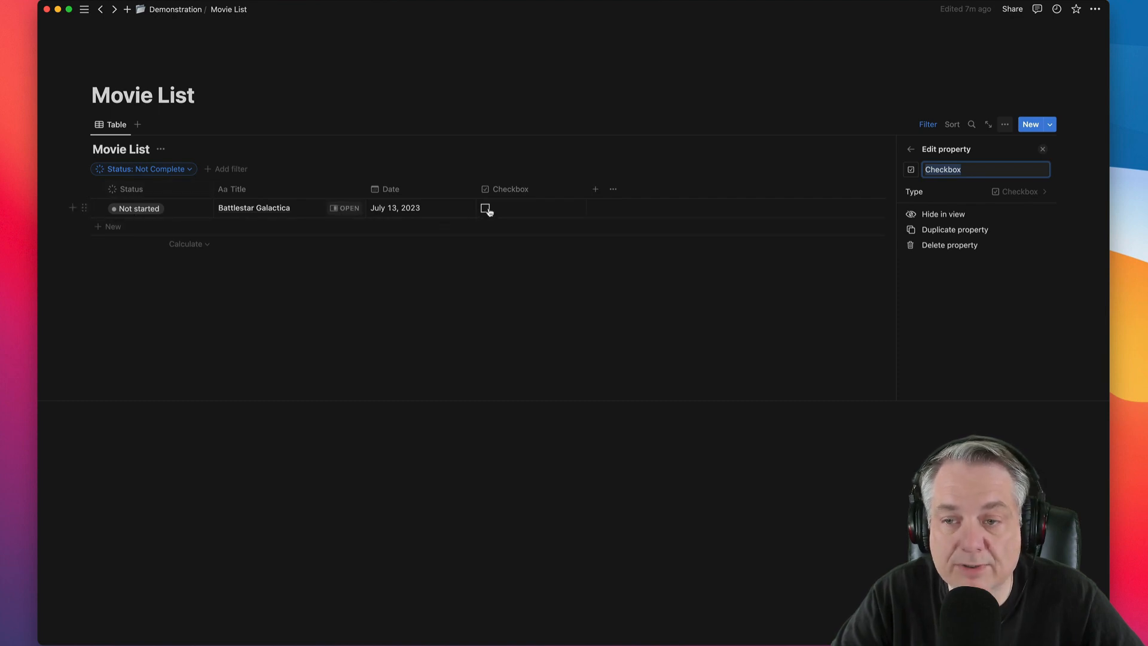
Step: Convert the Checkbox property into a URL property named "URL" and open its cell for Battlestar Galactica
click(1016, 192)
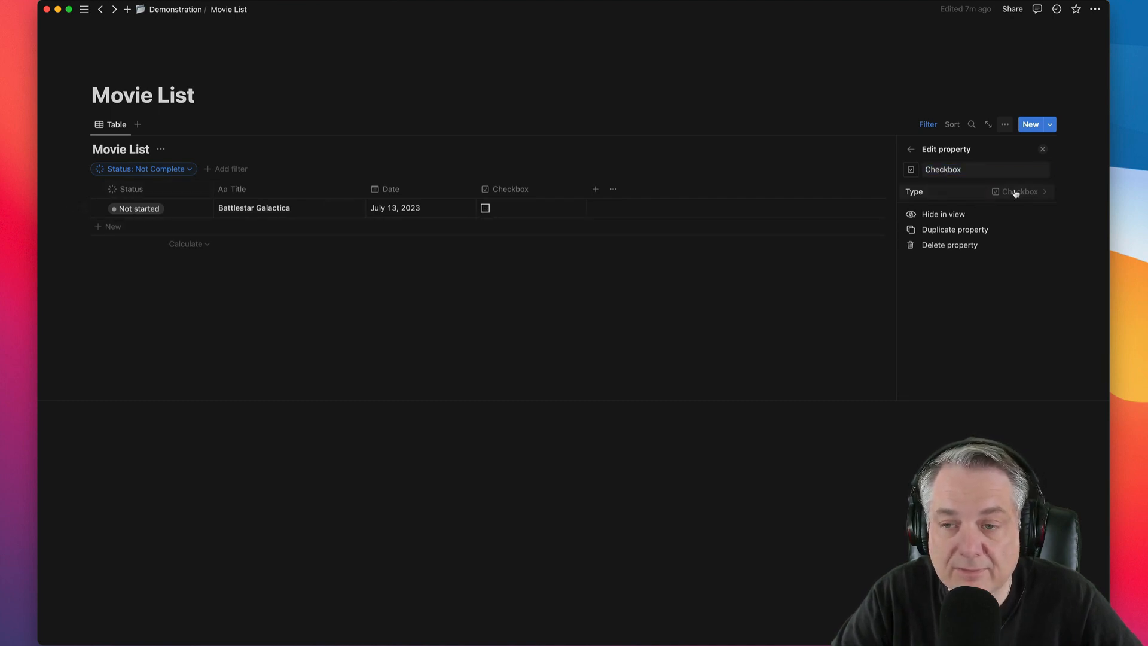
scroll(961, 311, down, 5)
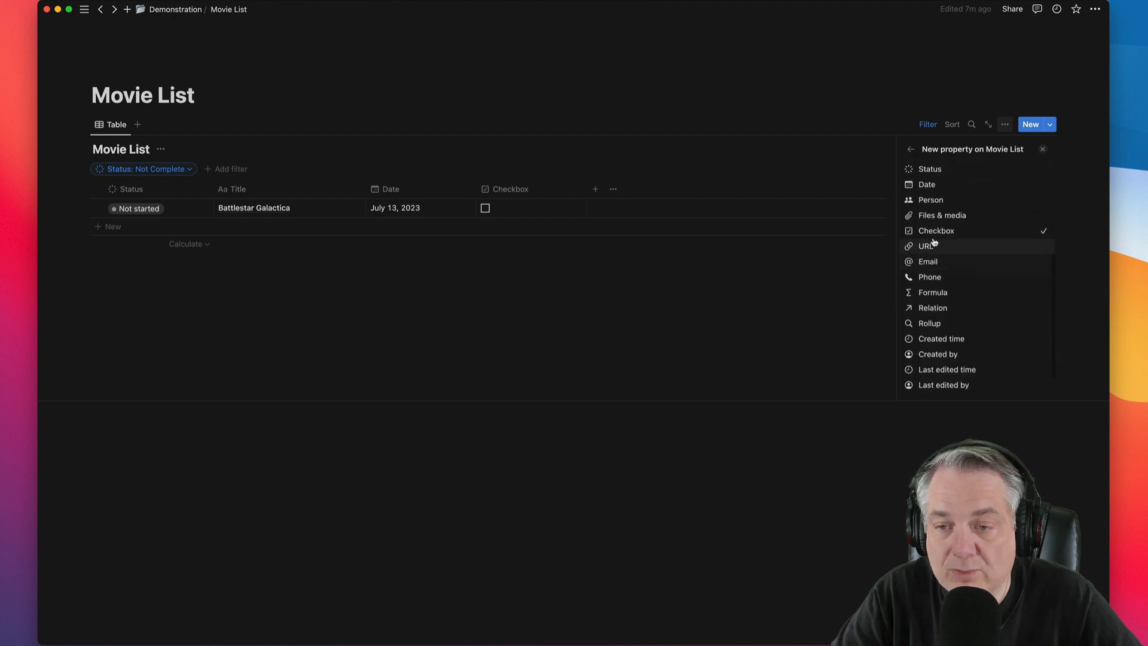
scroll(952, 323, down, 1)
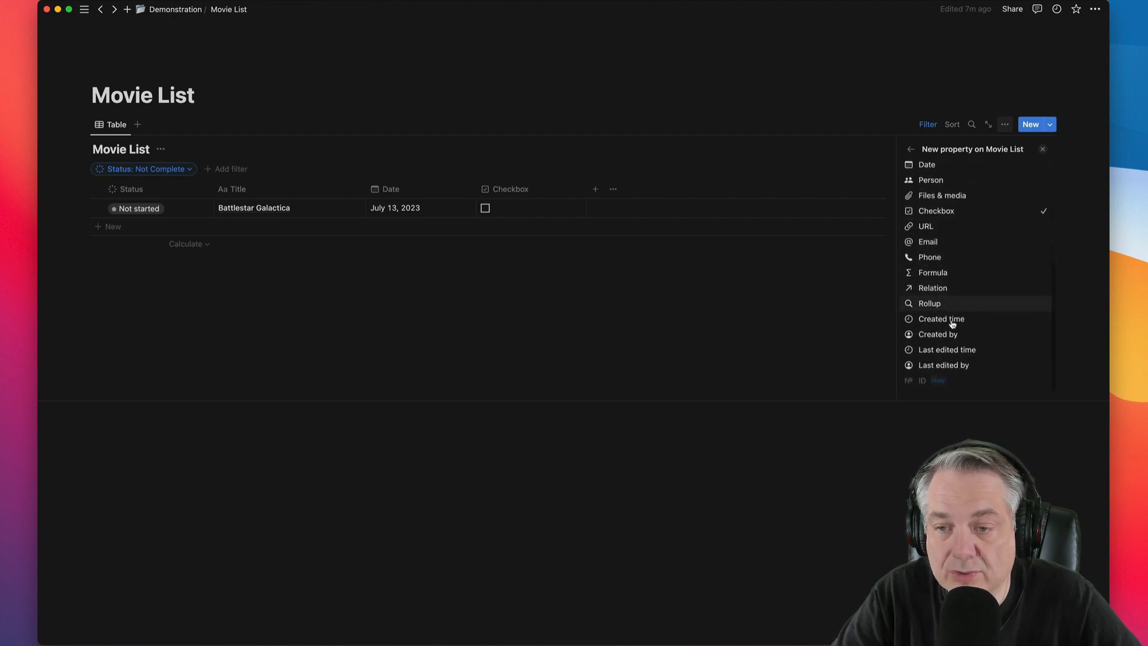
scroll(948, 323, up, 3)
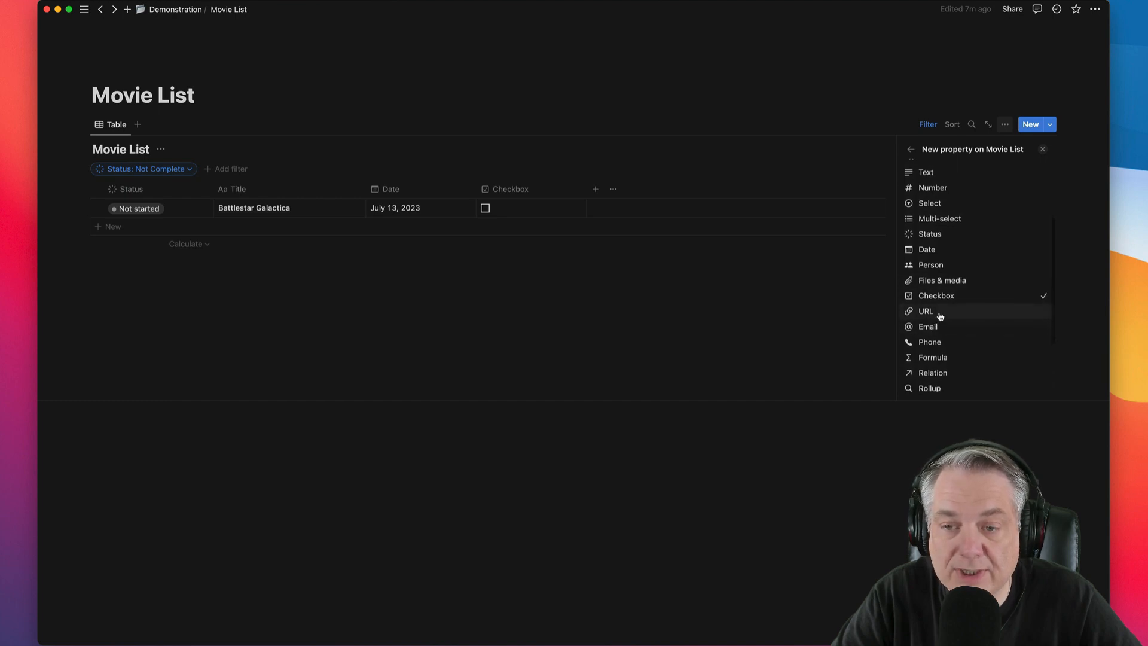
click(939, 312)
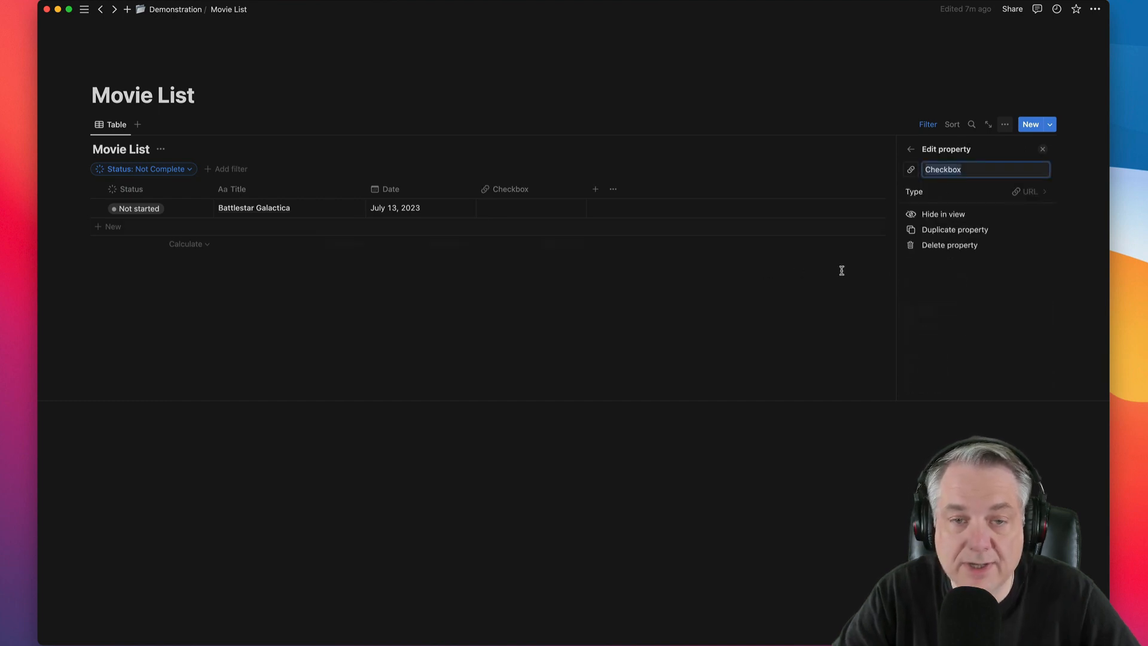
text(URL)
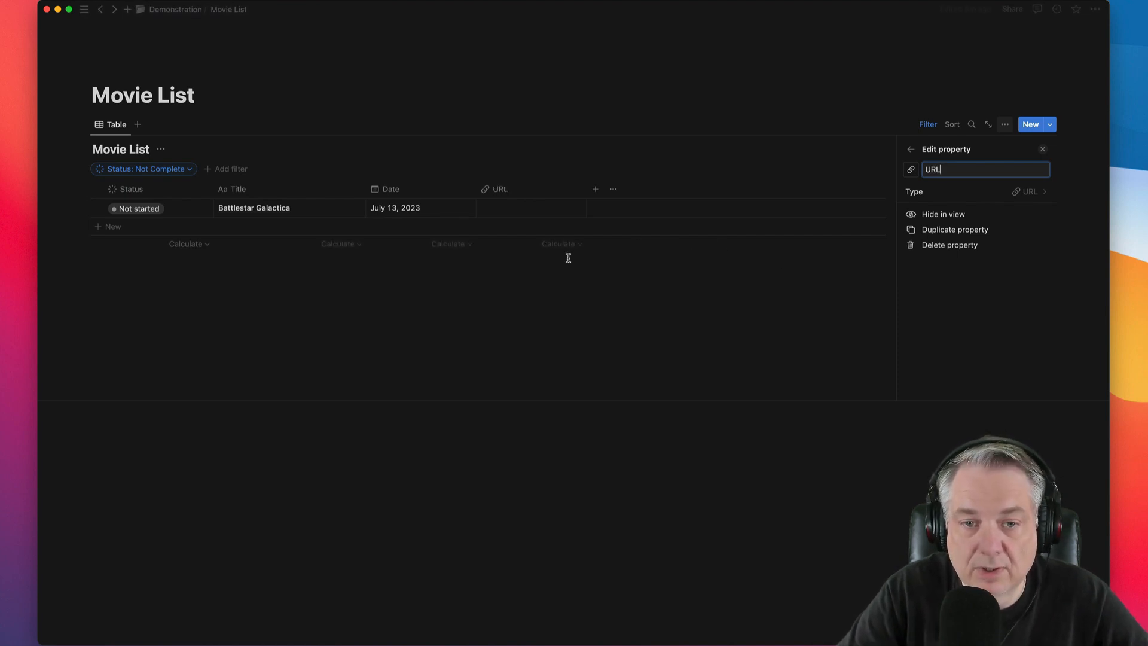
click(529, 210)
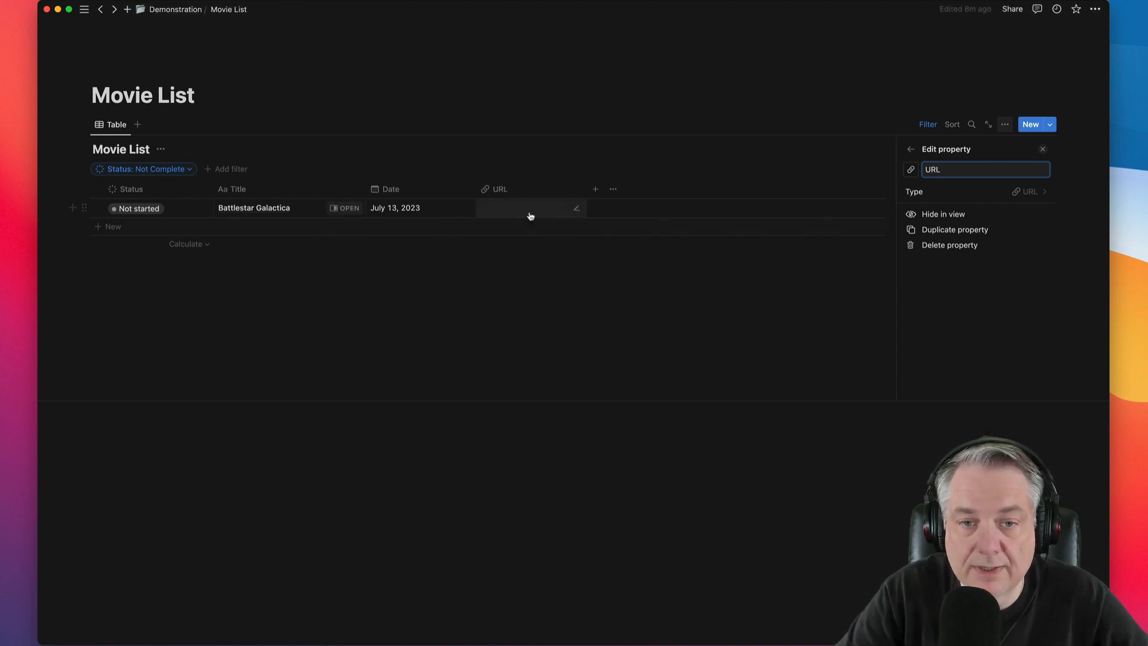
text(www)
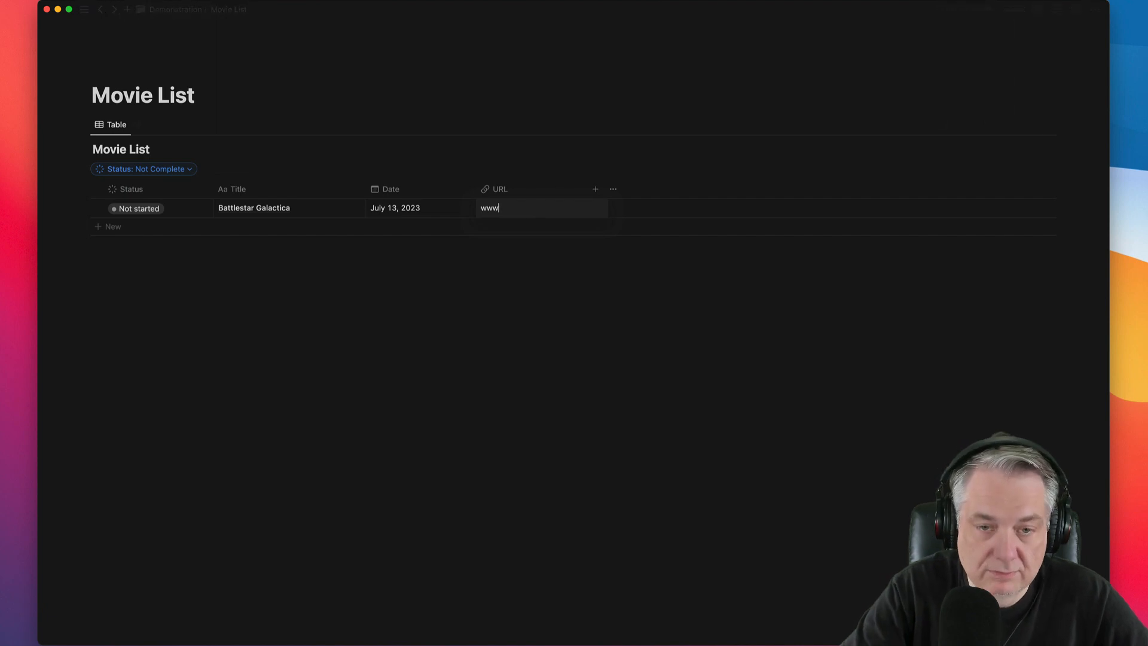
text(.netfl)
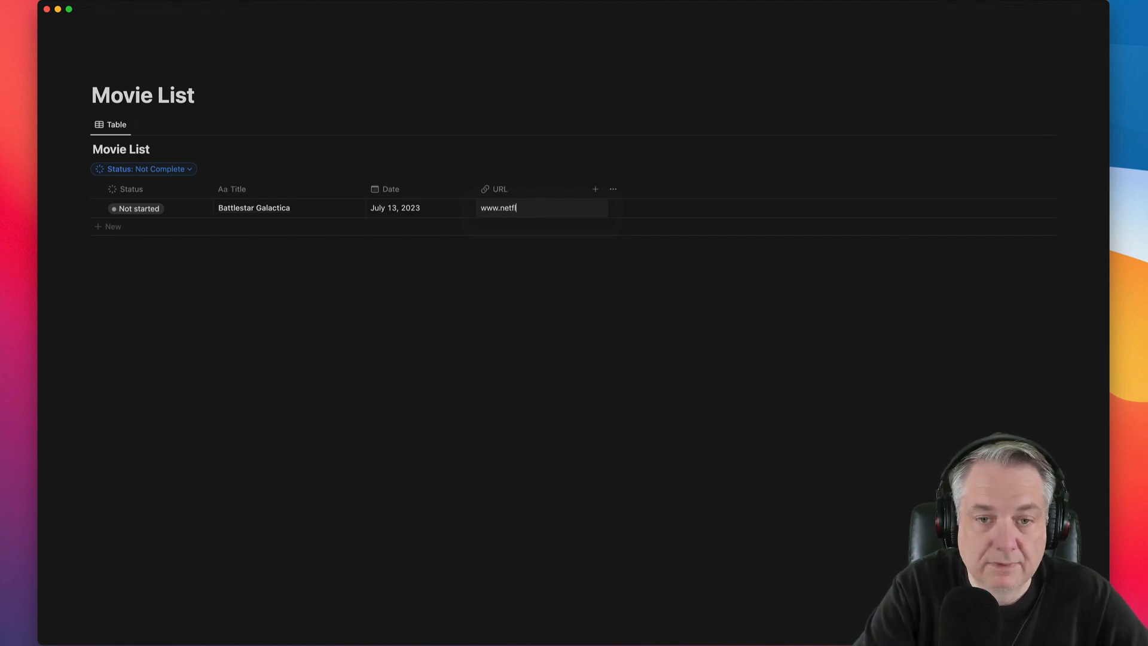
text(ix.com)
key(Return)
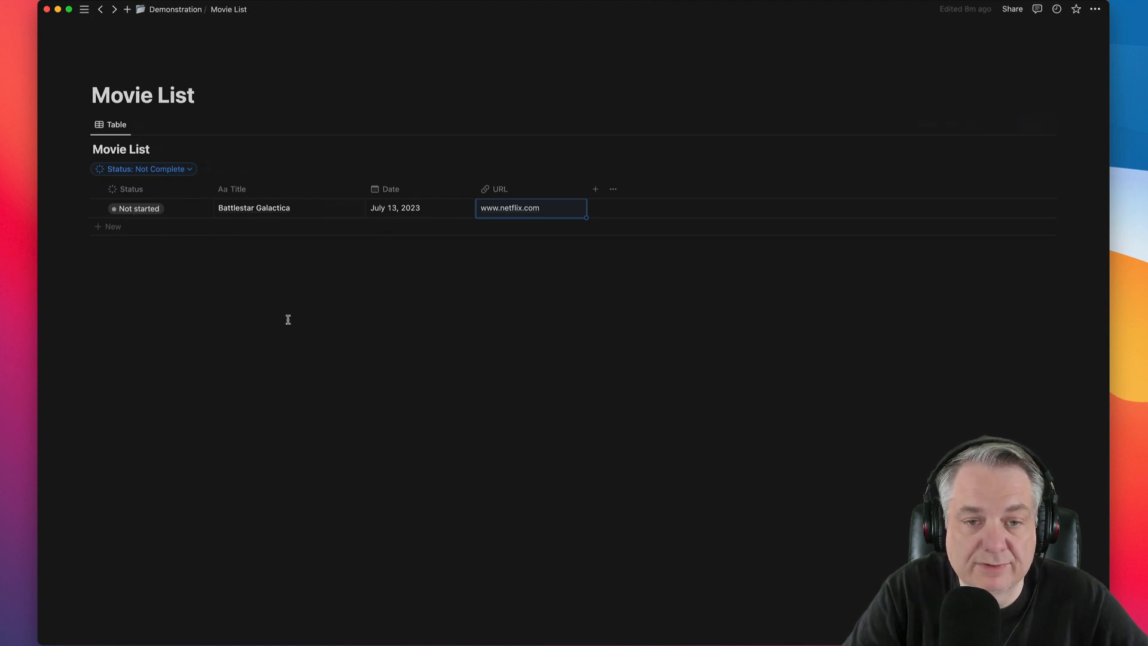
click(516, 214)
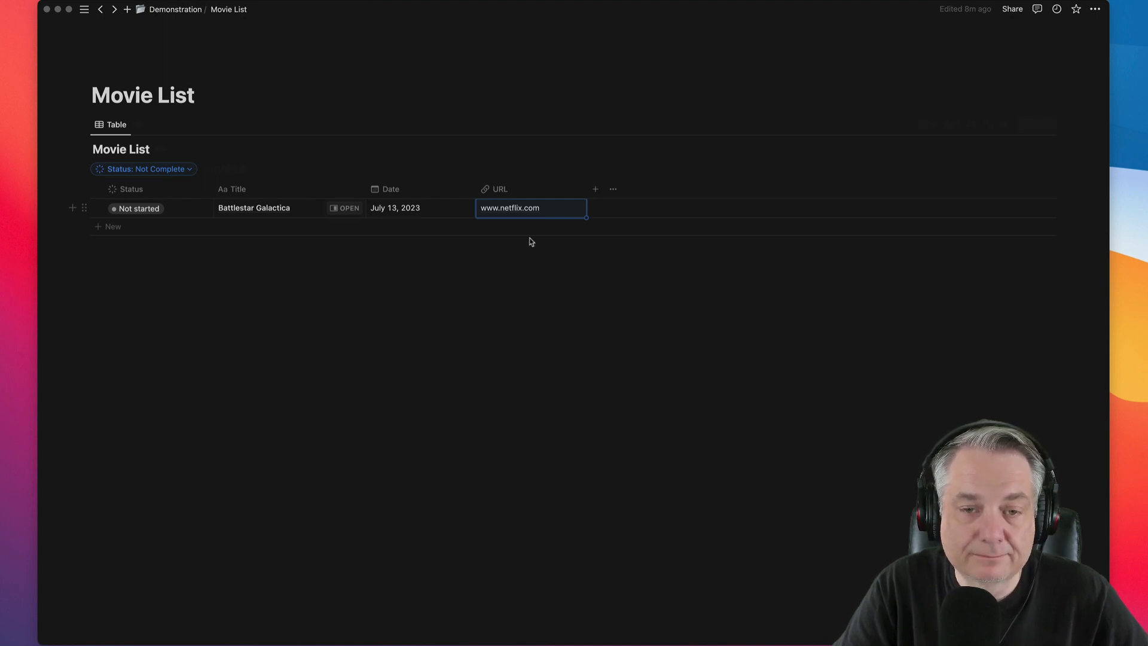
click(597, 193)
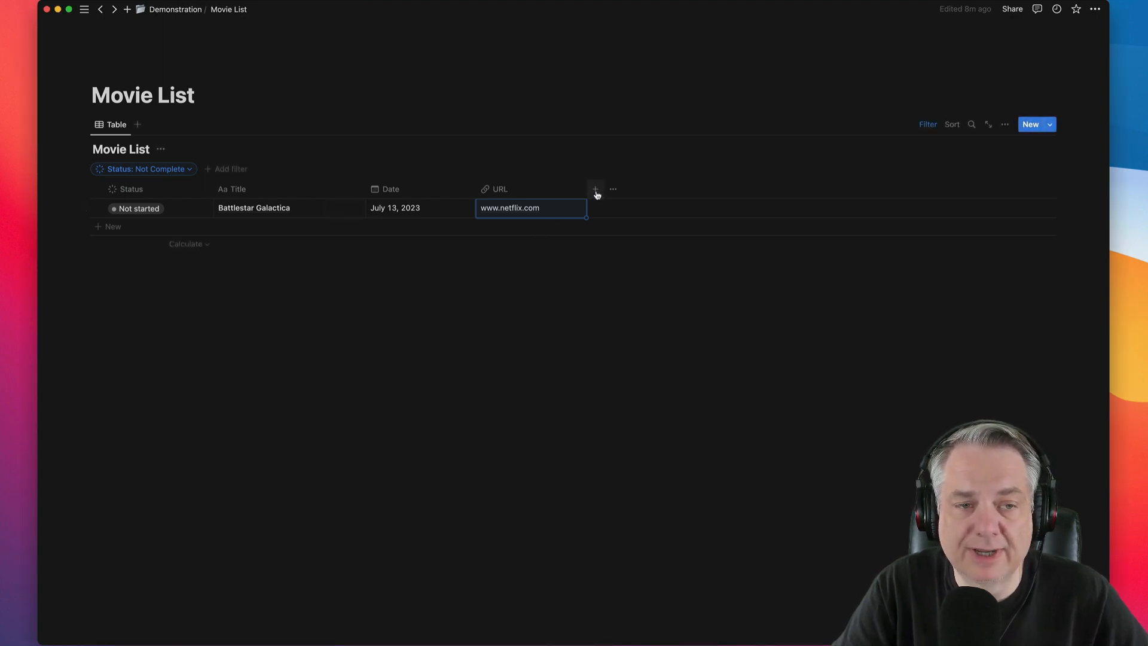
click(595, 190)
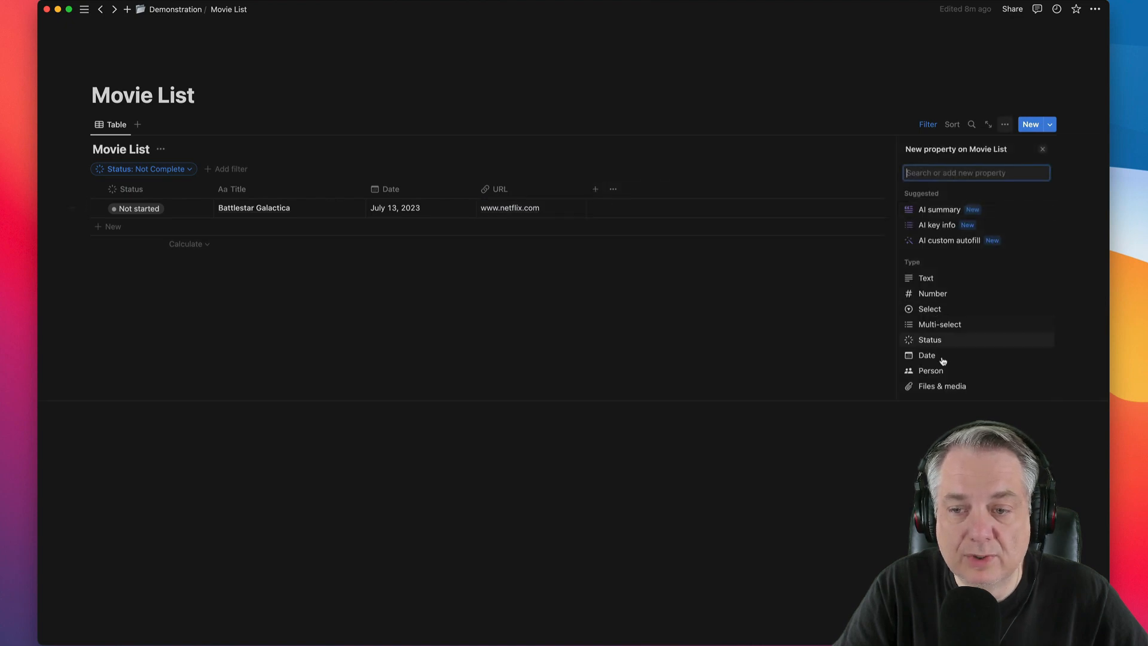
scroll(939, 370, down, 5)
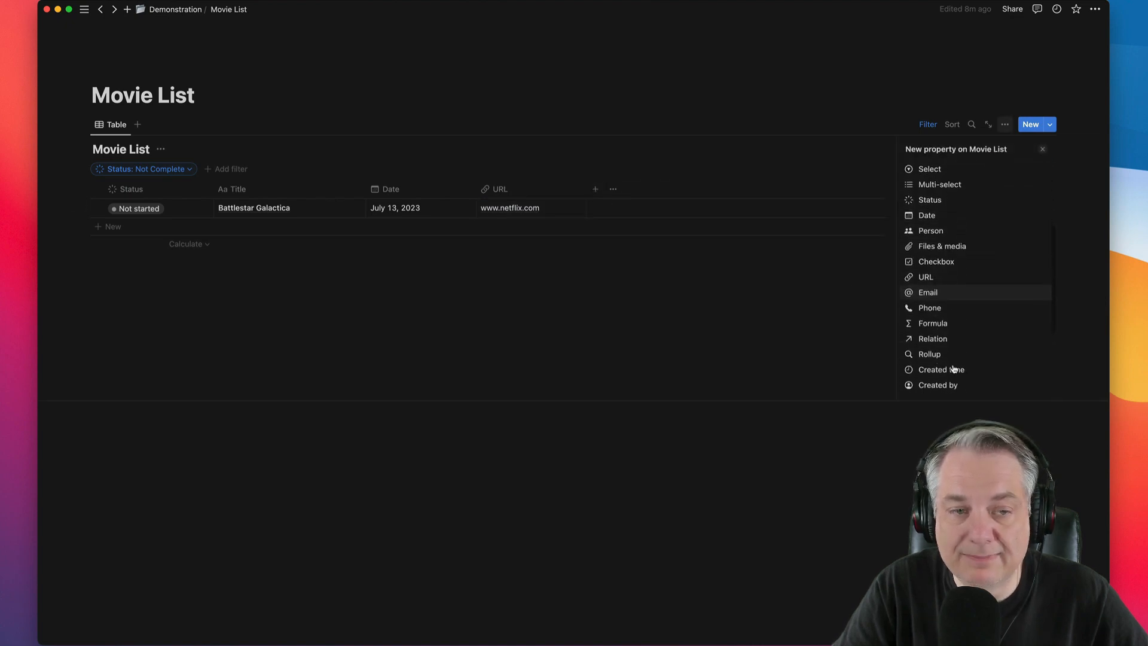
Step: Open the Battlestar Galactica entry's page, add a to-do item "Pop popcorn" to its body, and return to the database
click(339, 213)
click(346, 212)
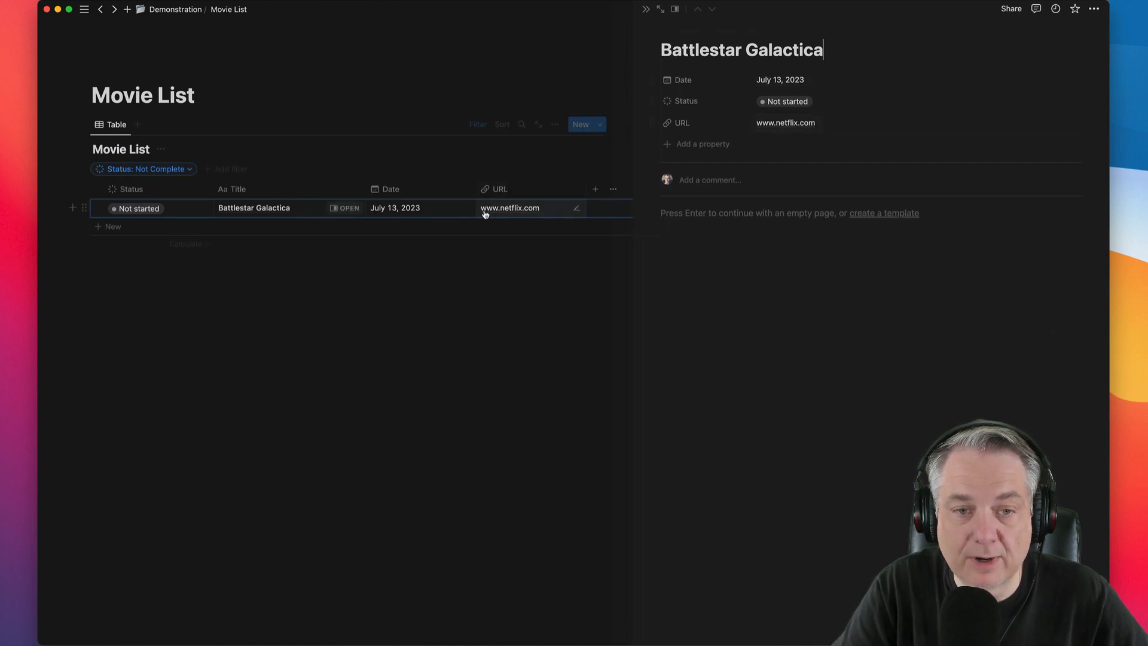
click(710, 214)
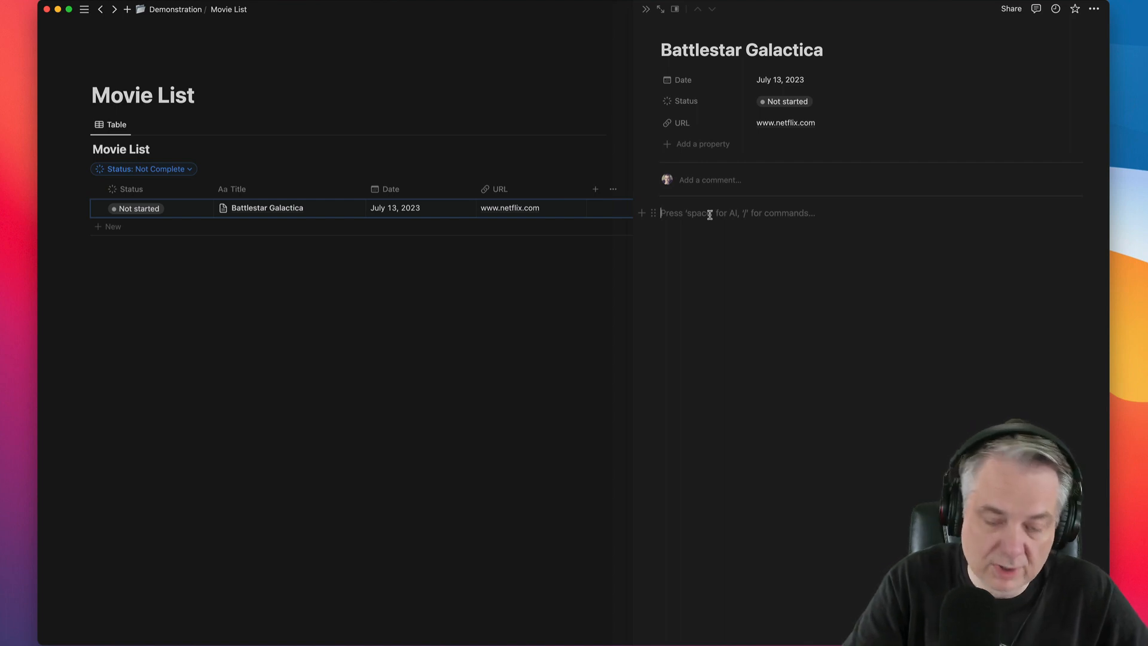
text([])
key(space)
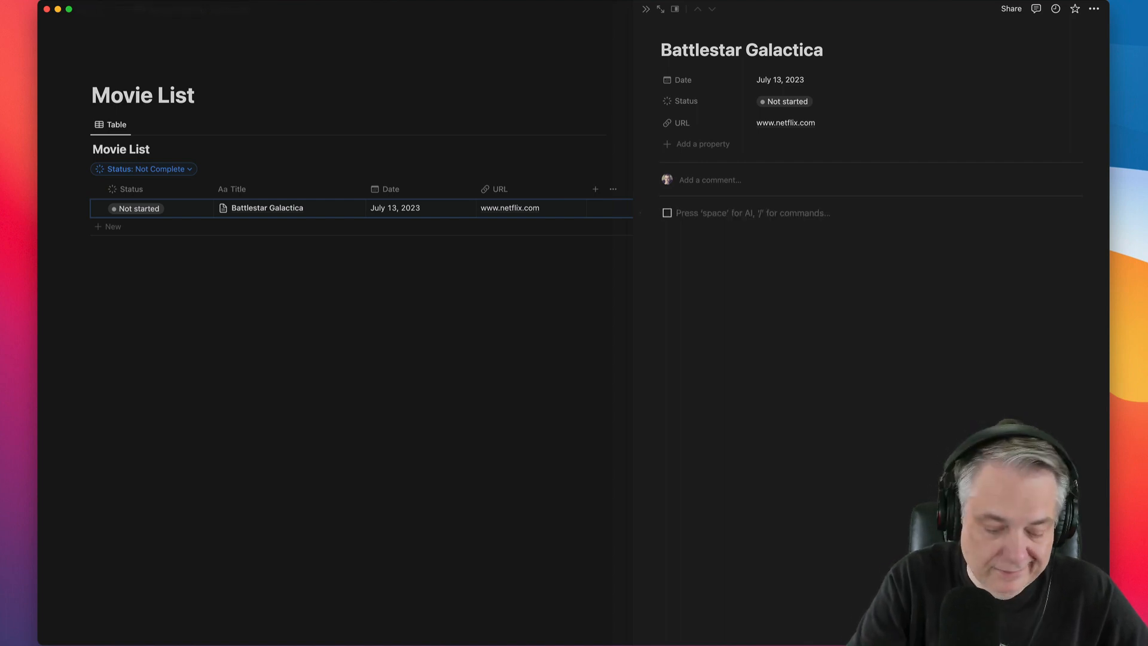
text(Pop popcorn)
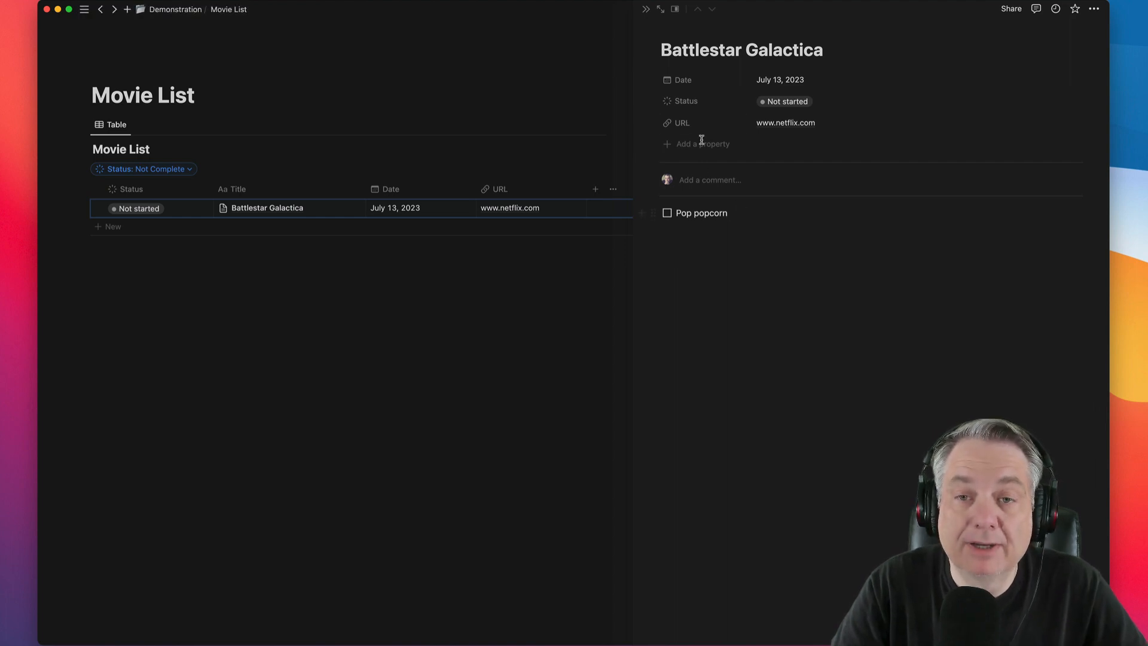
click(646, 9)
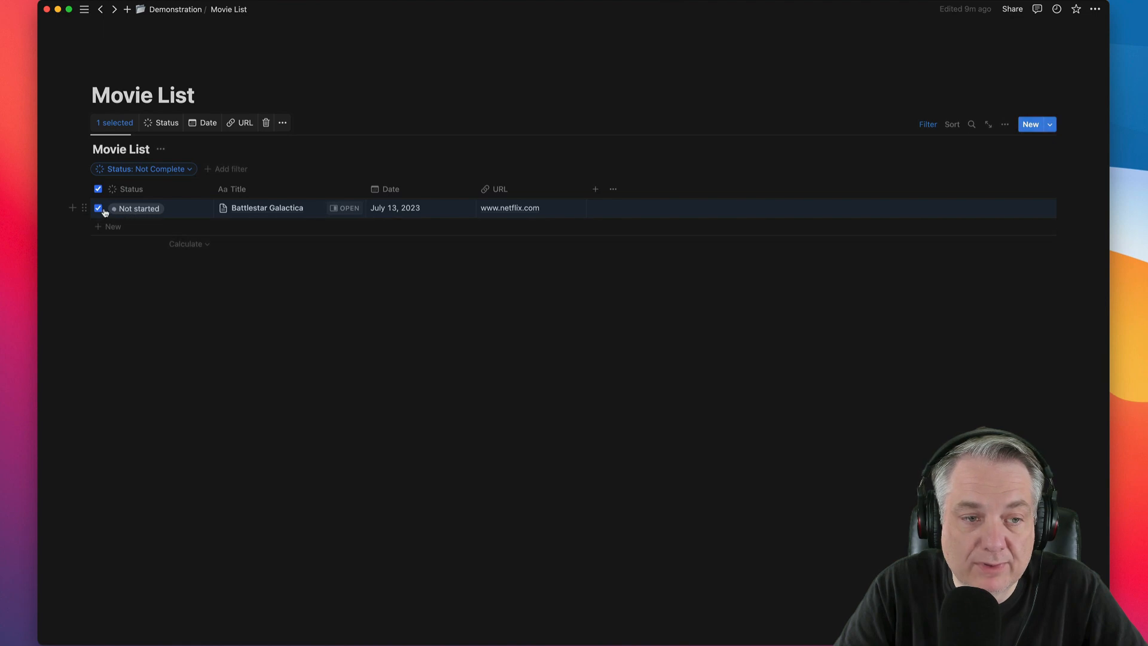
click(353, 213)
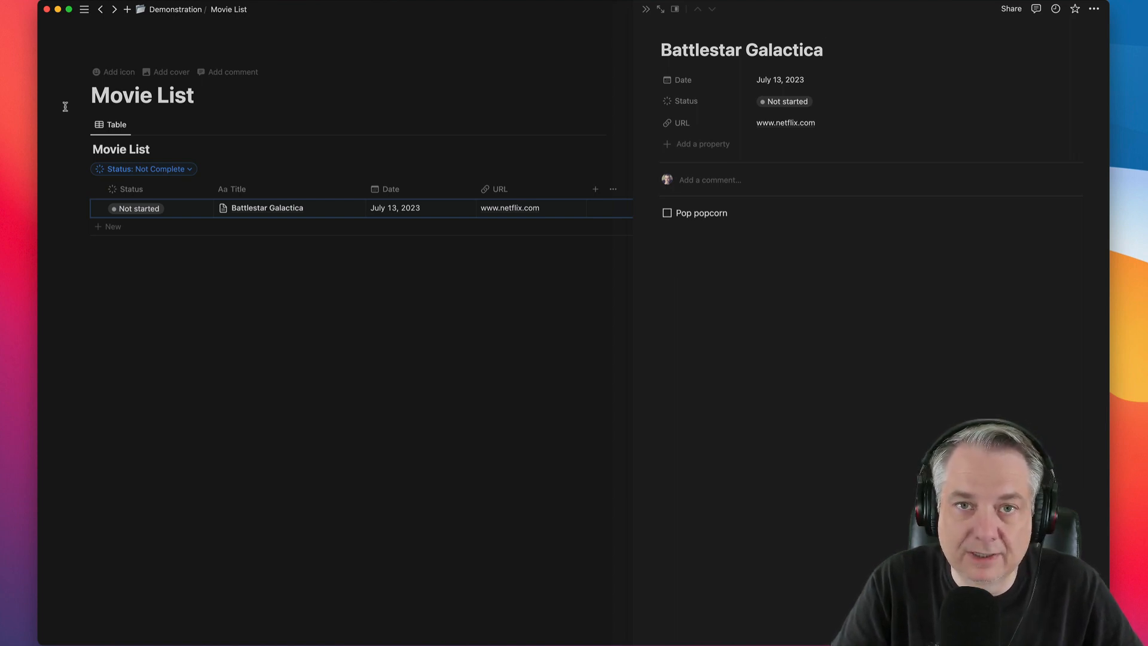
click(645, 9)
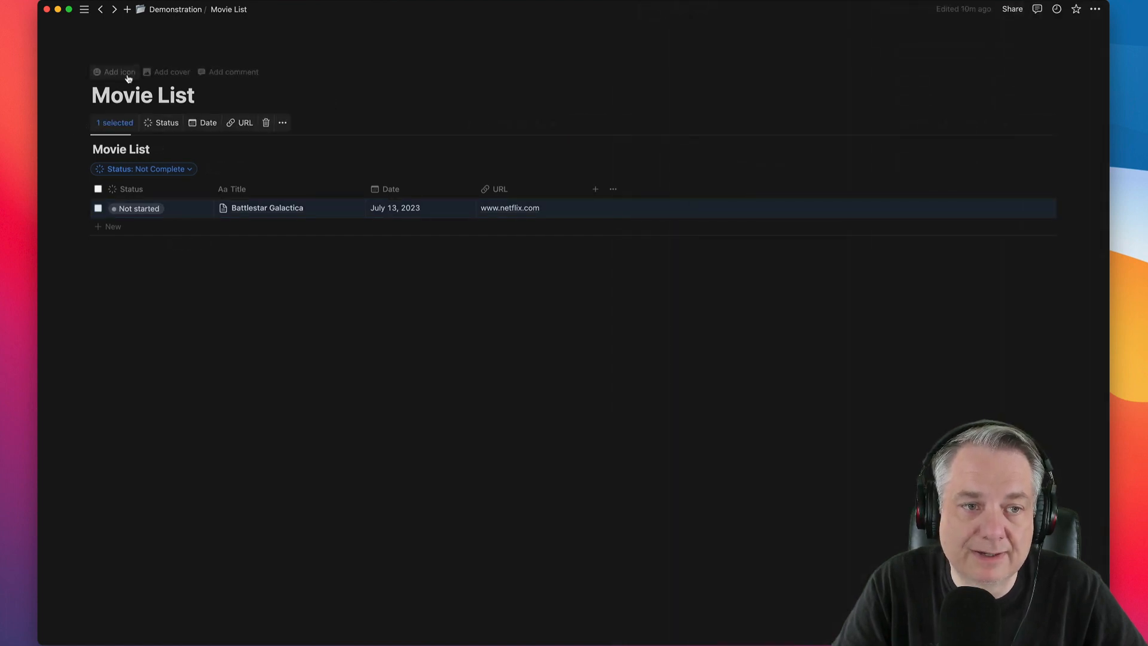
Step: Add a page icon to Movie List and change it to the clapperboard emoji found by filtering for "movie"
click(127, 75)
click(117, 101)
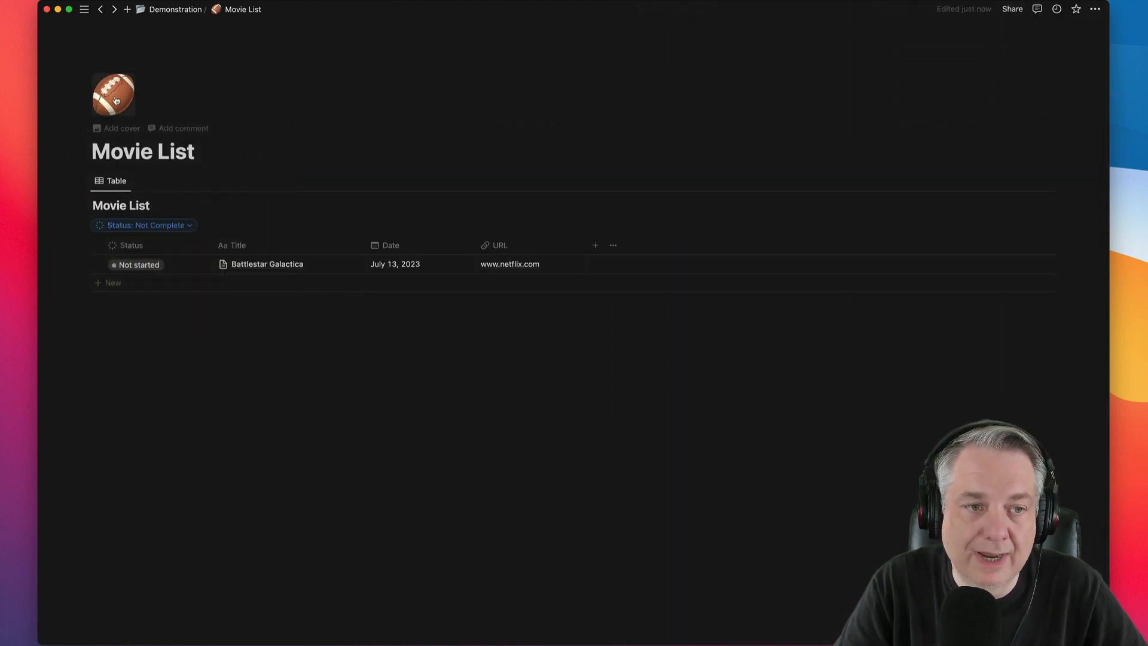
click(117, 107)
click(94, 130)
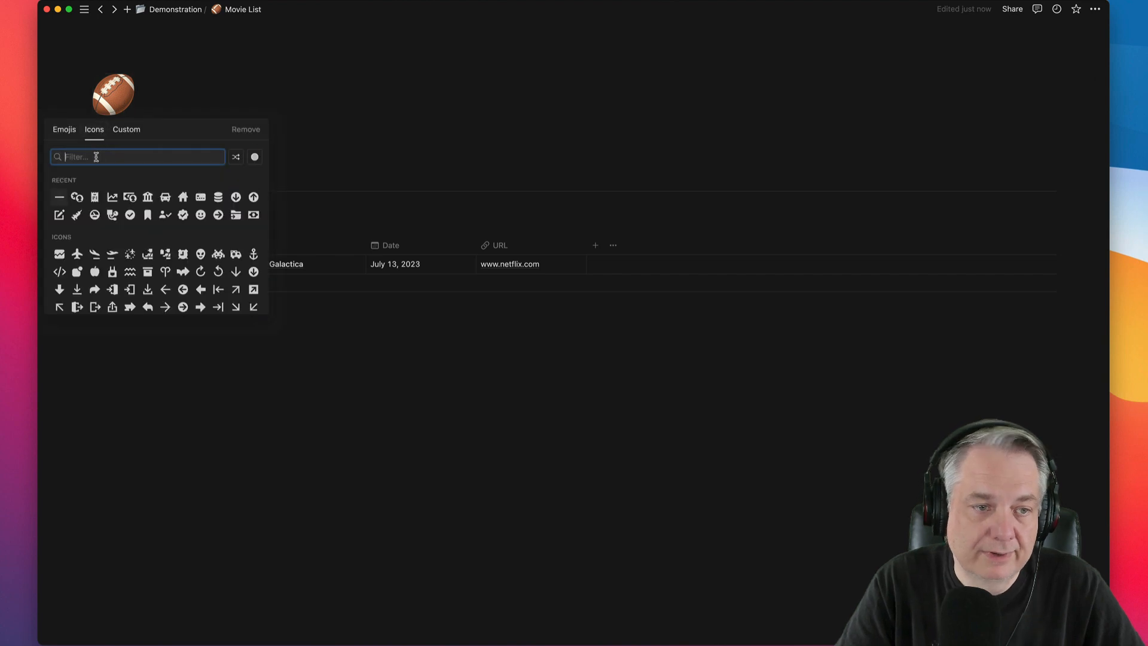
click(64, 129)
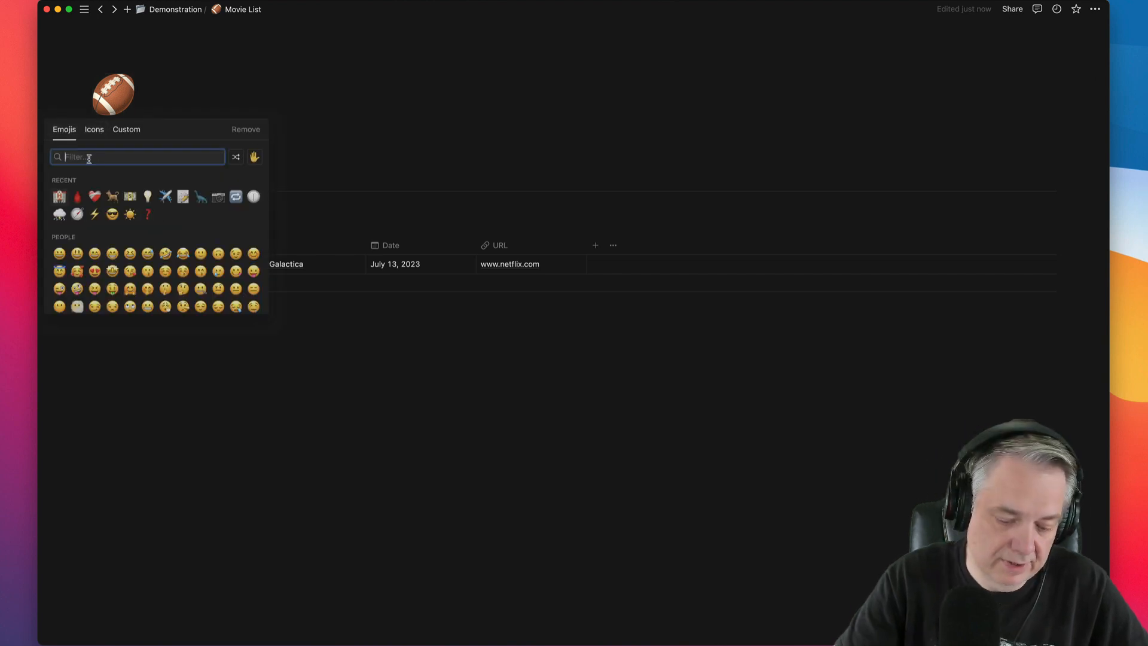
text(movie)
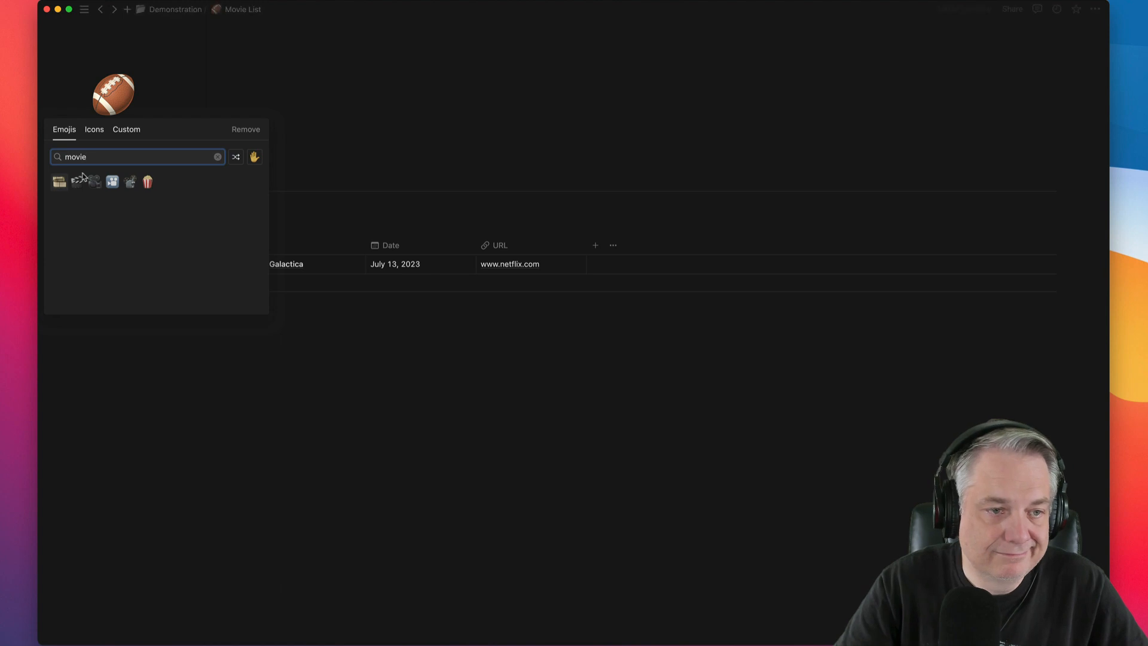
click(76, 183)
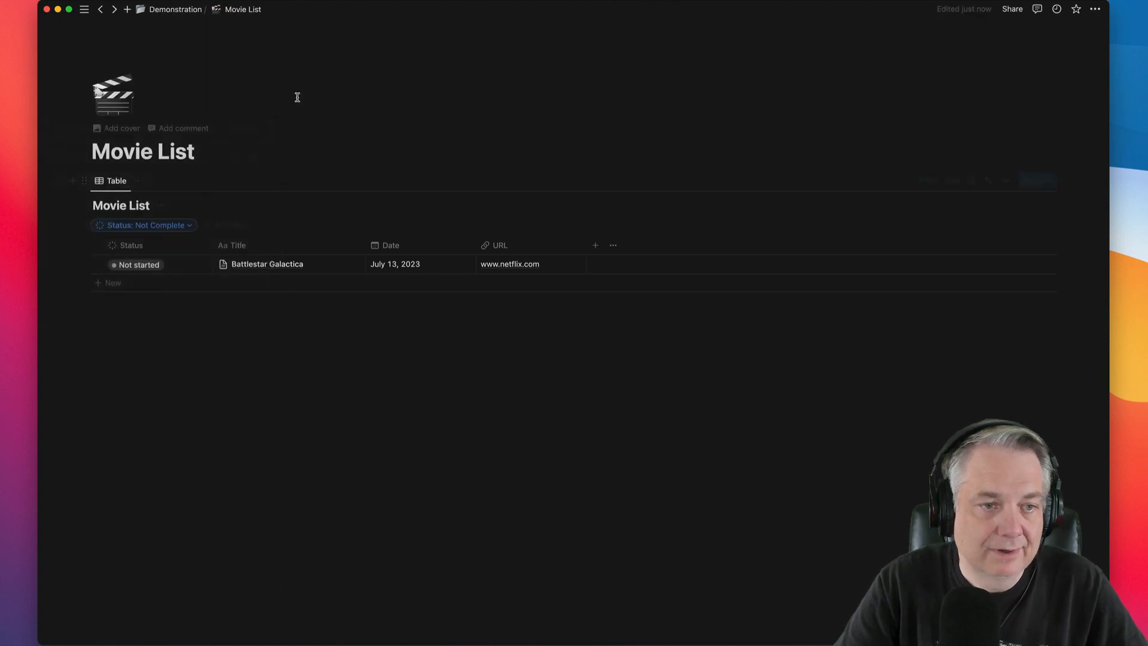
Step: Add a cover to the Movie List page using the red projector photo from an Unsplash search for "movie"
click(123, 133)
click(986, 203)
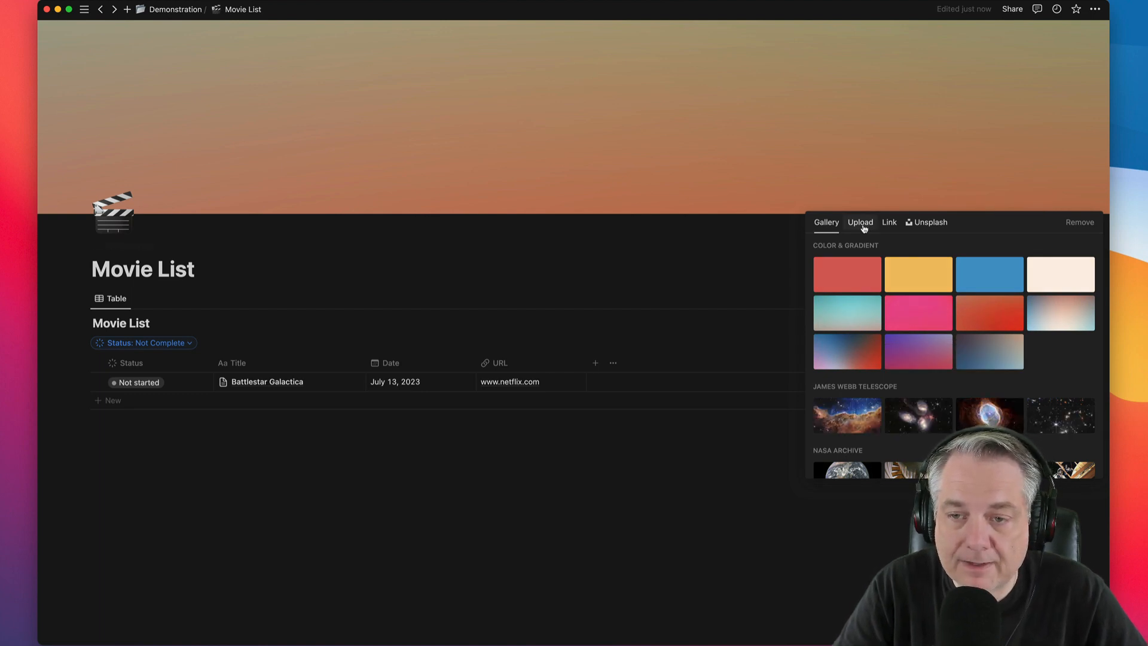
click(911, 229)
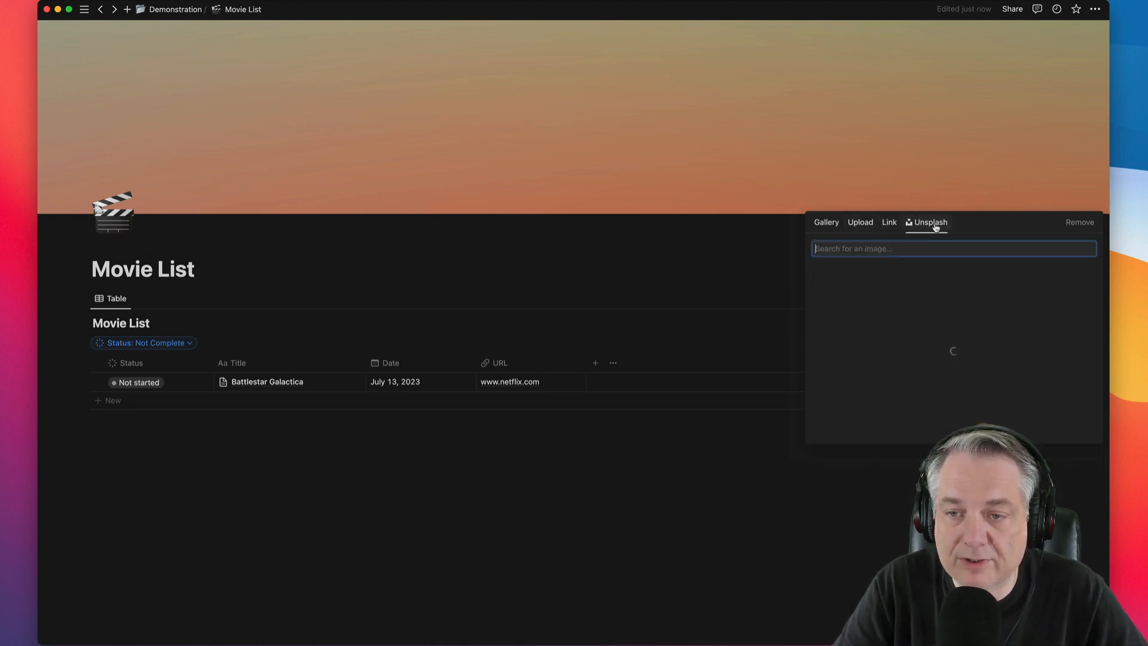
text(movie)
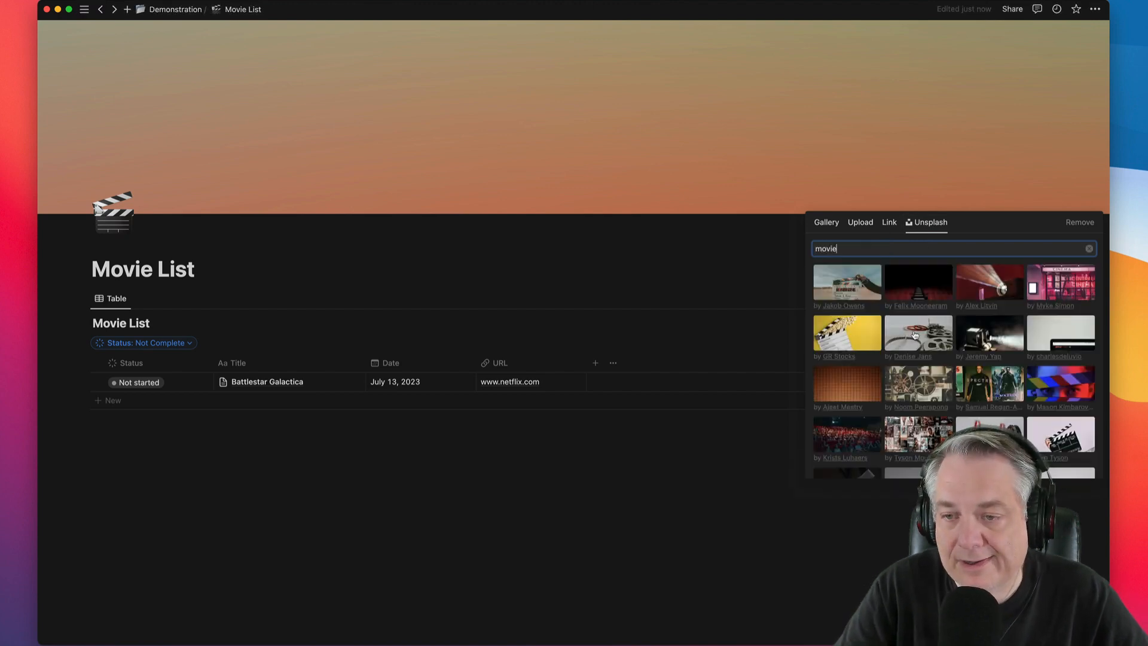
click(1002, 289)
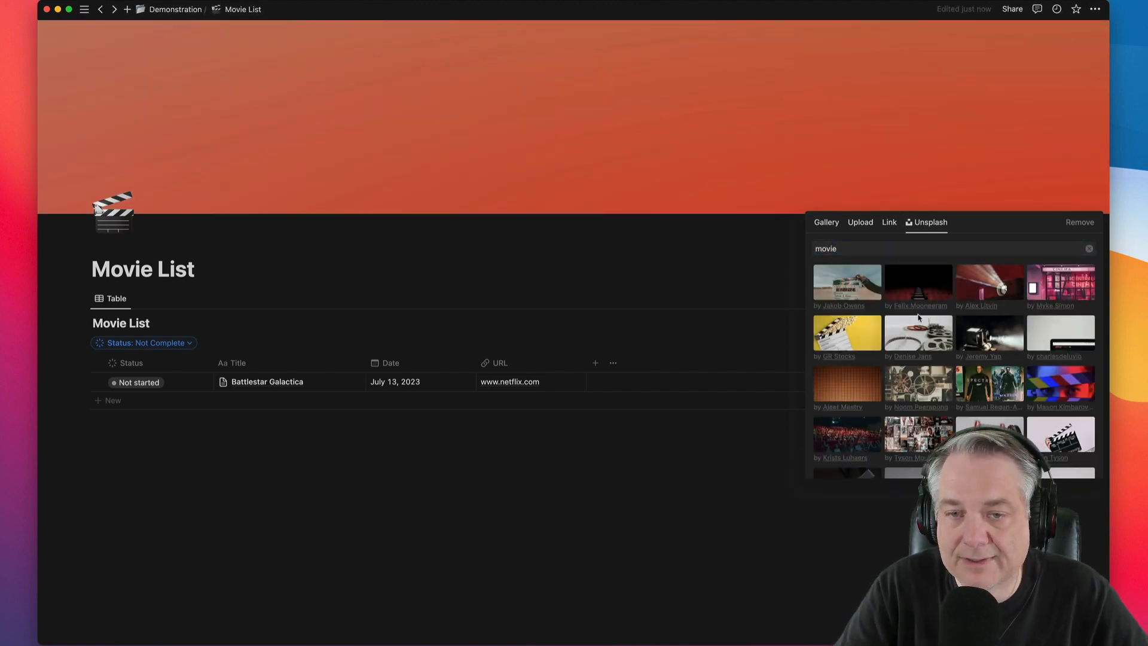
click(677, 271)
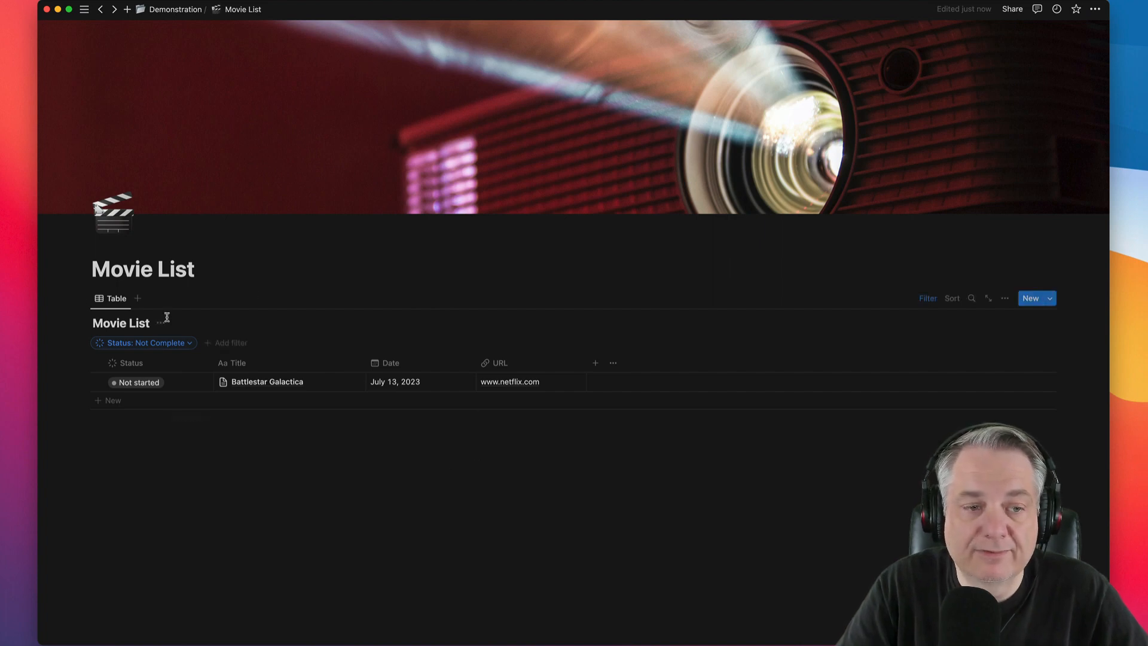
Step: Duplicate the database's Table view and change the copy's layout to Gallery
click(115, 301)
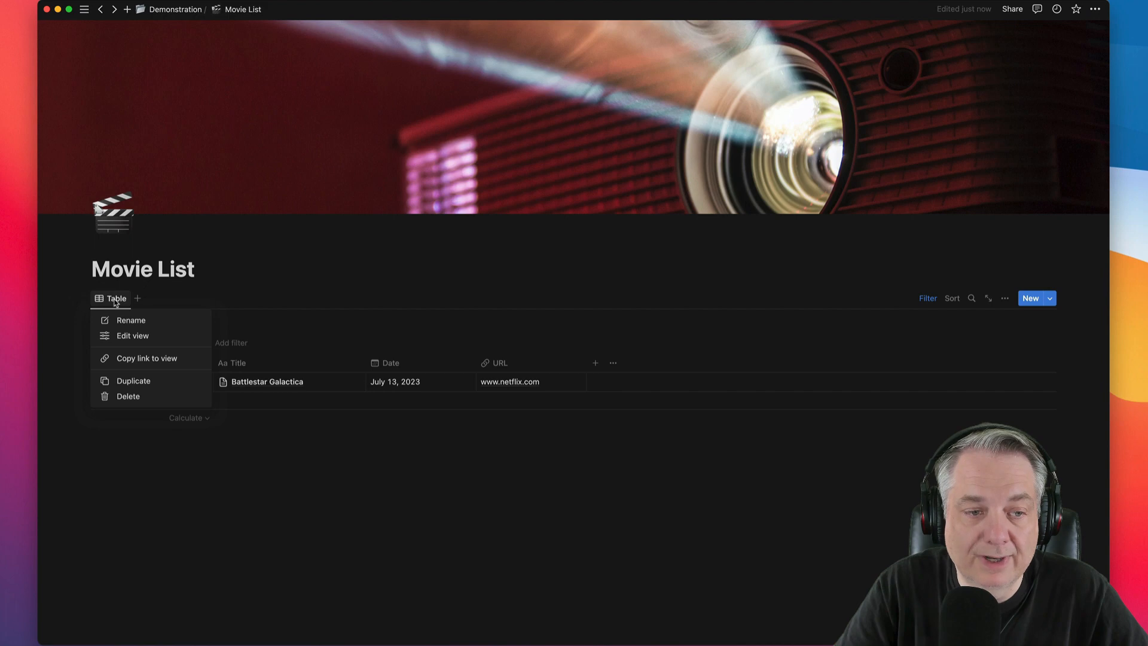
click(134, 383)
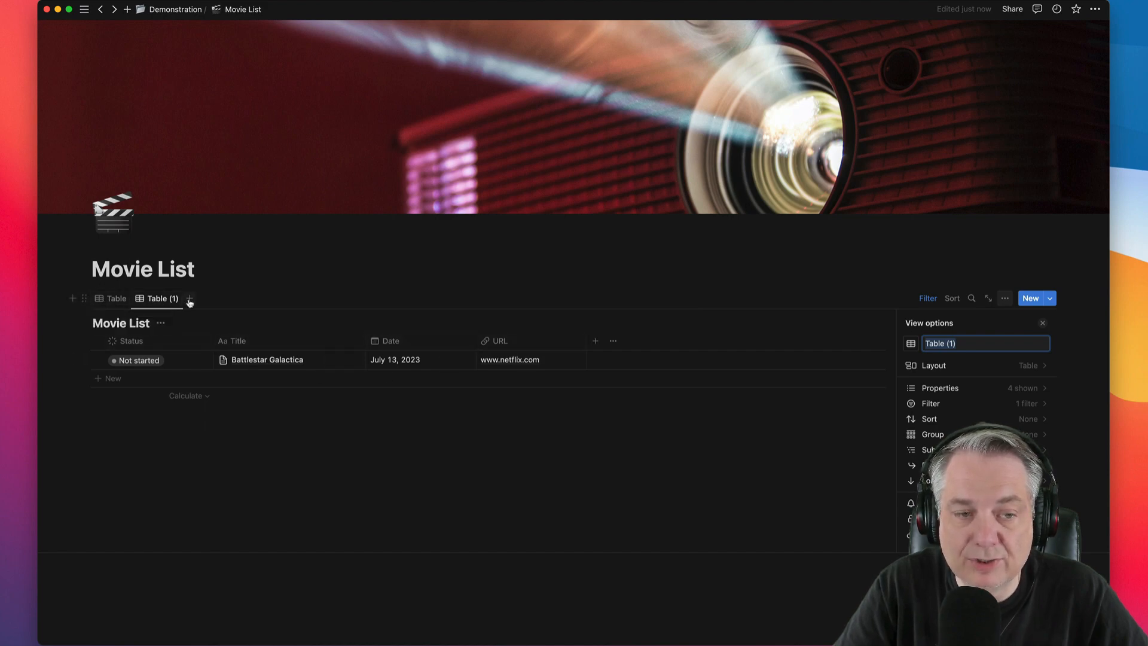
click(1020, 366)
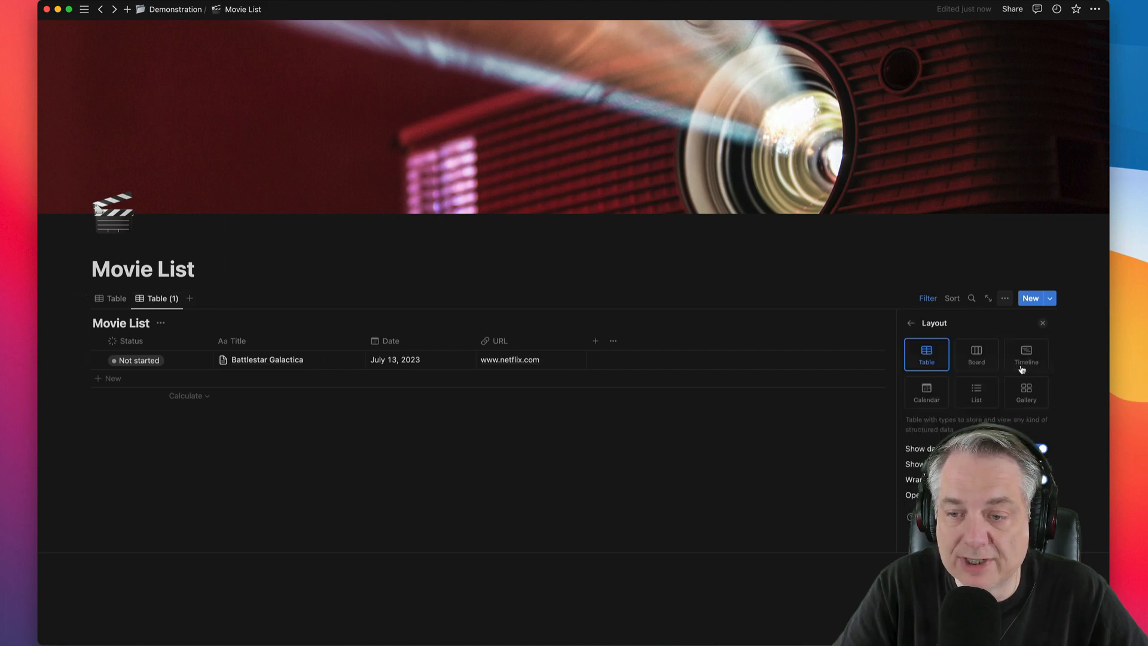
click(979, 373)
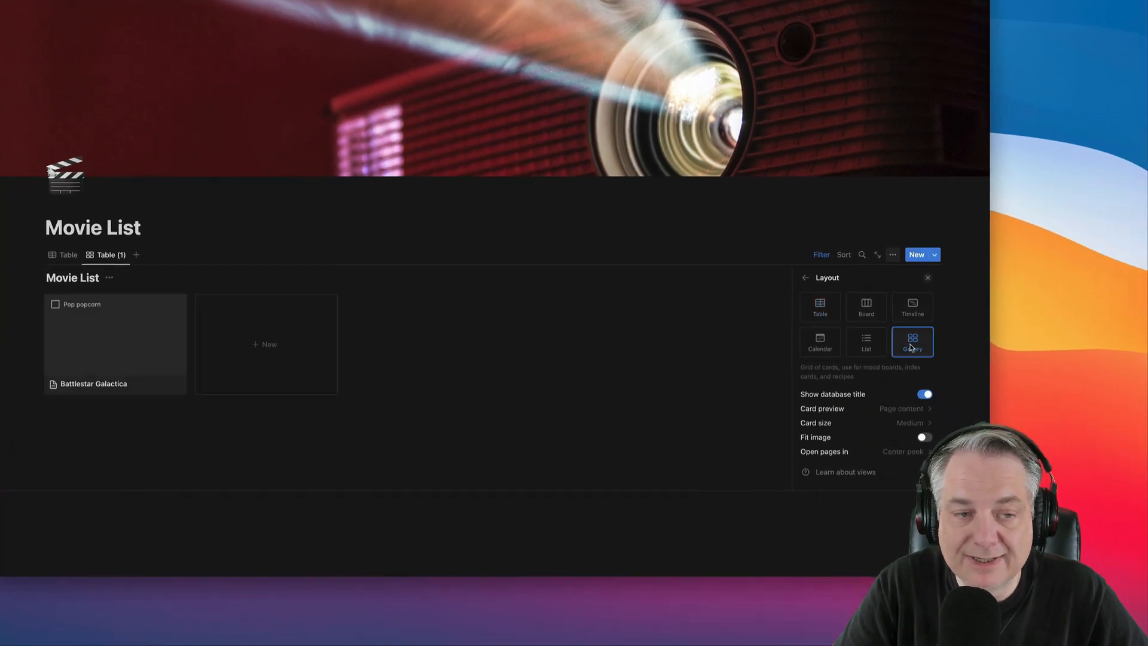
Step: Rename the duplicated view to "Gallery"
click(808, 279)
text(G)
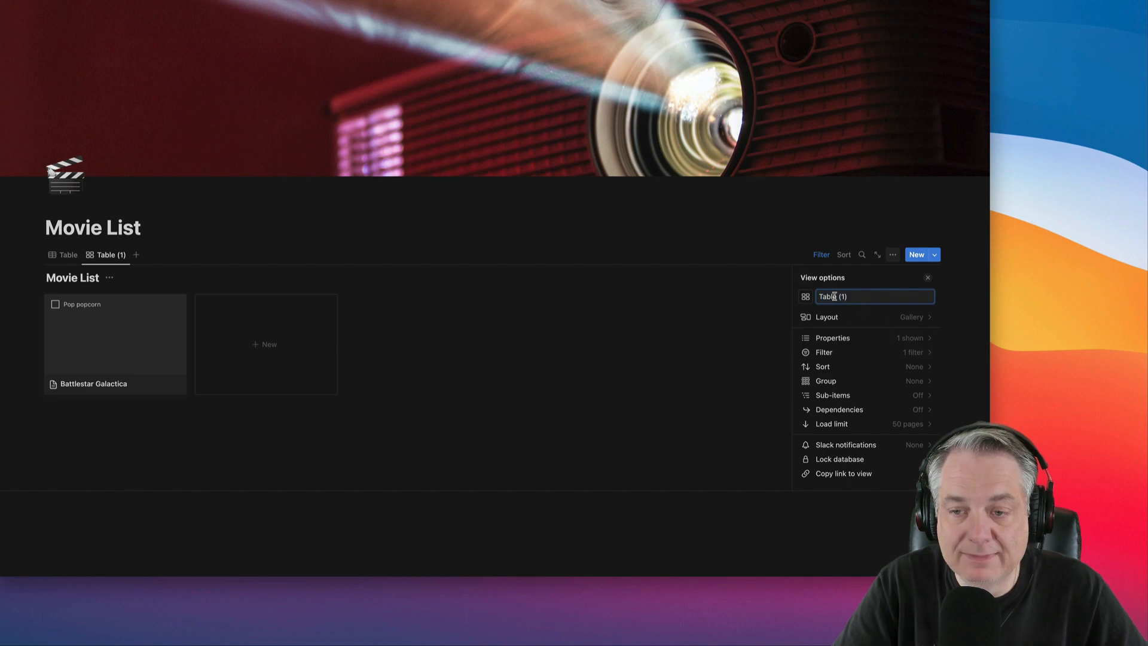
text(allery)
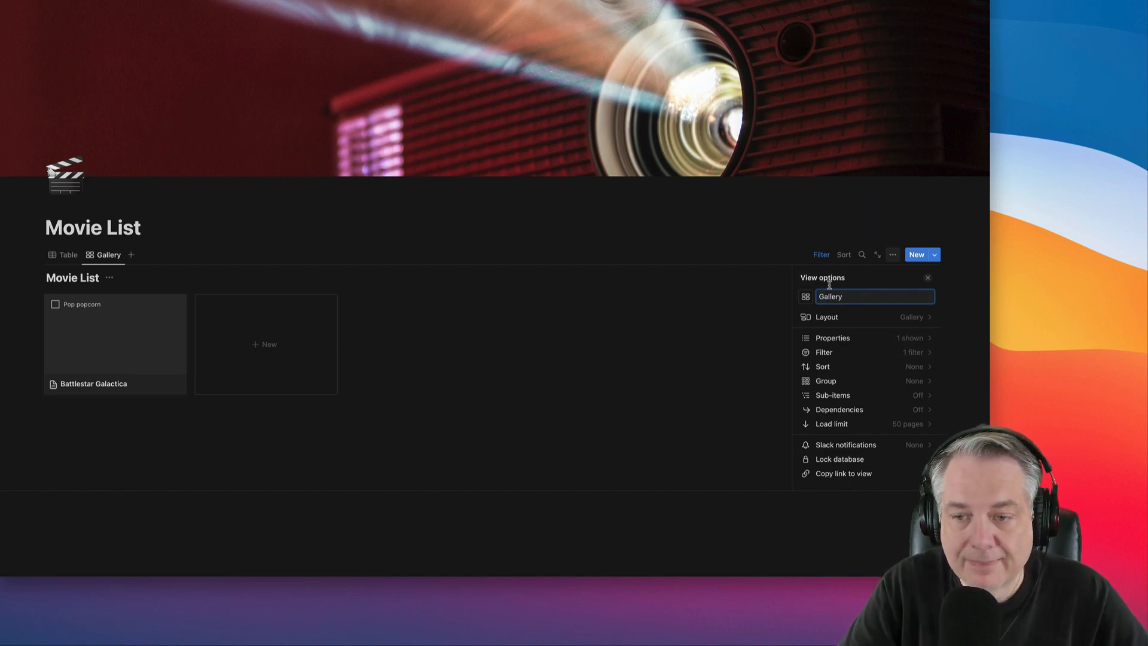
Step: Try Page cover as the Gallery view's card preview, set the preview to None, and close the layout options
click(915, 320)
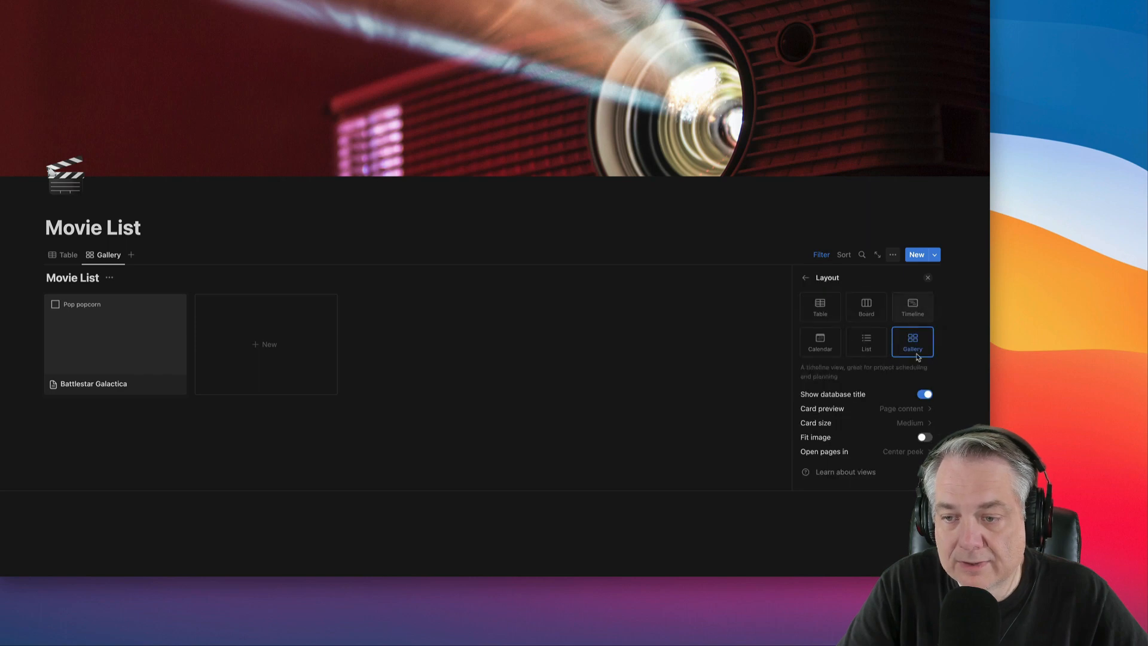
click(874, 409)
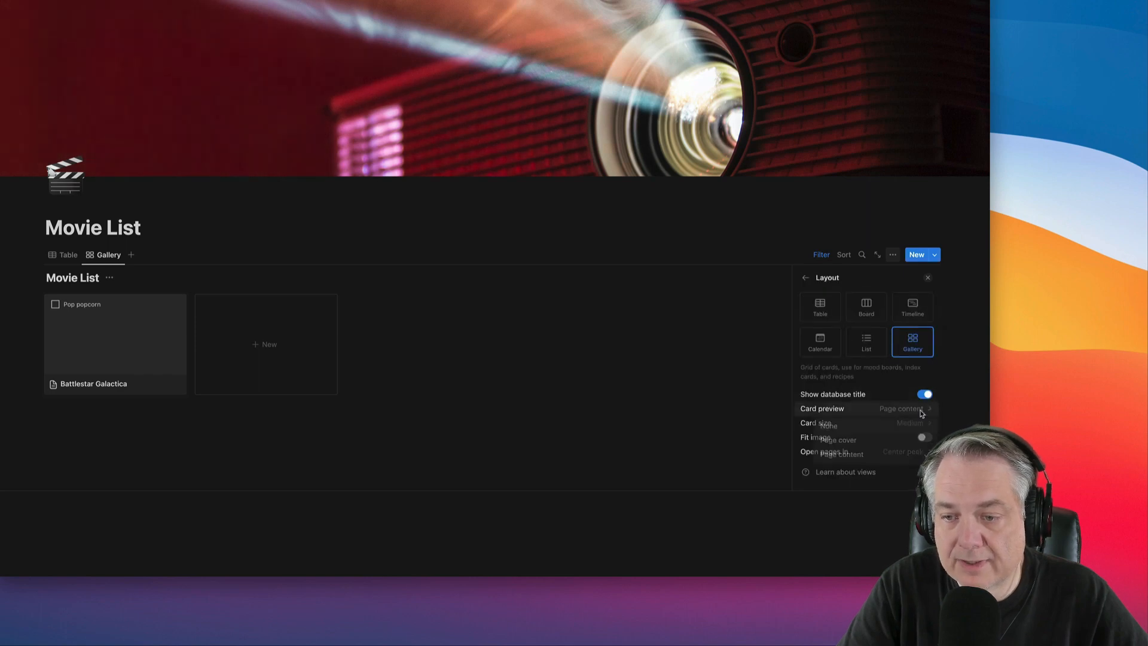
click(851, 444)
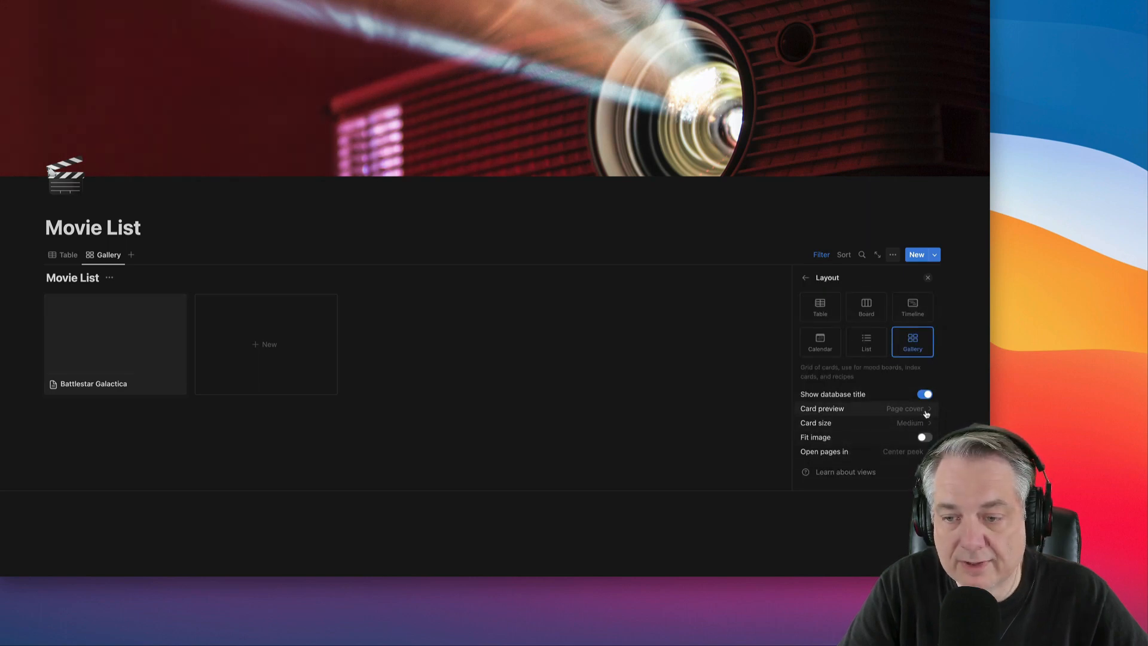
click(897, 411)
click(828, 425)
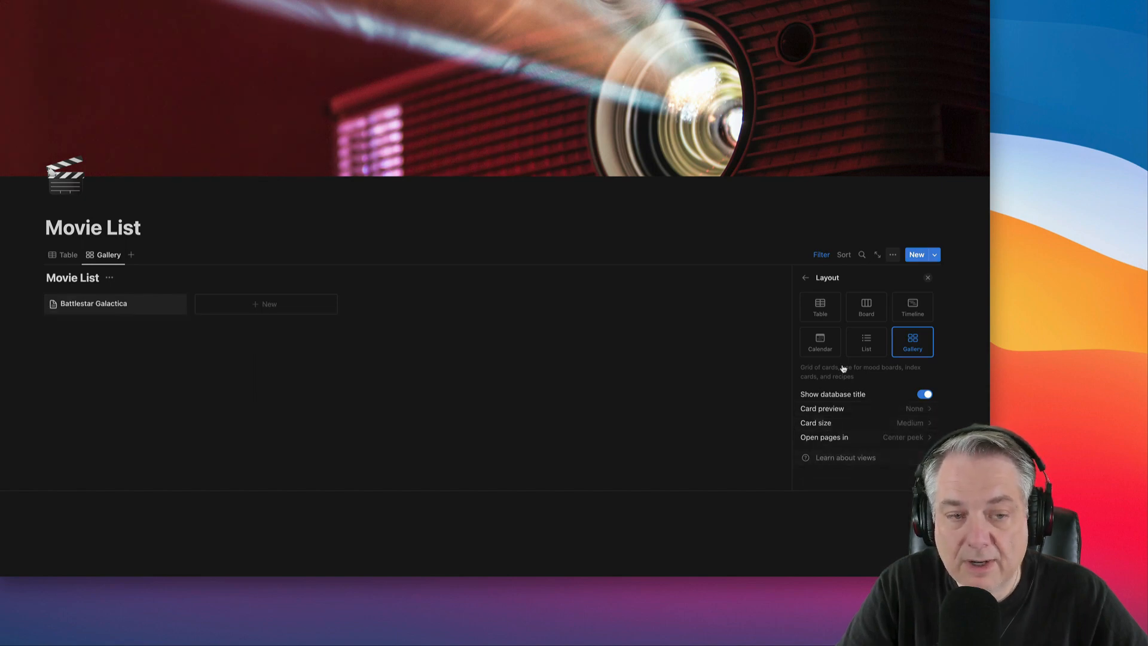
click(103, 259)
right_click(103, 258)
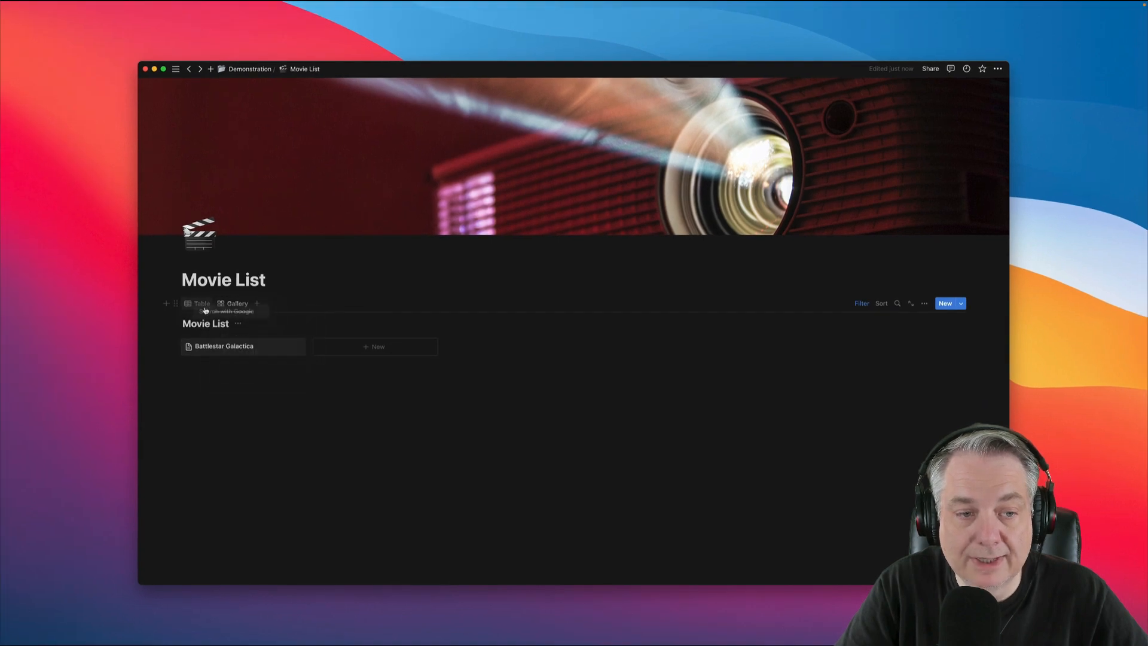
Step: Duplicate the Gallery view and change the copy's layout to Calendar
click(230, 307)
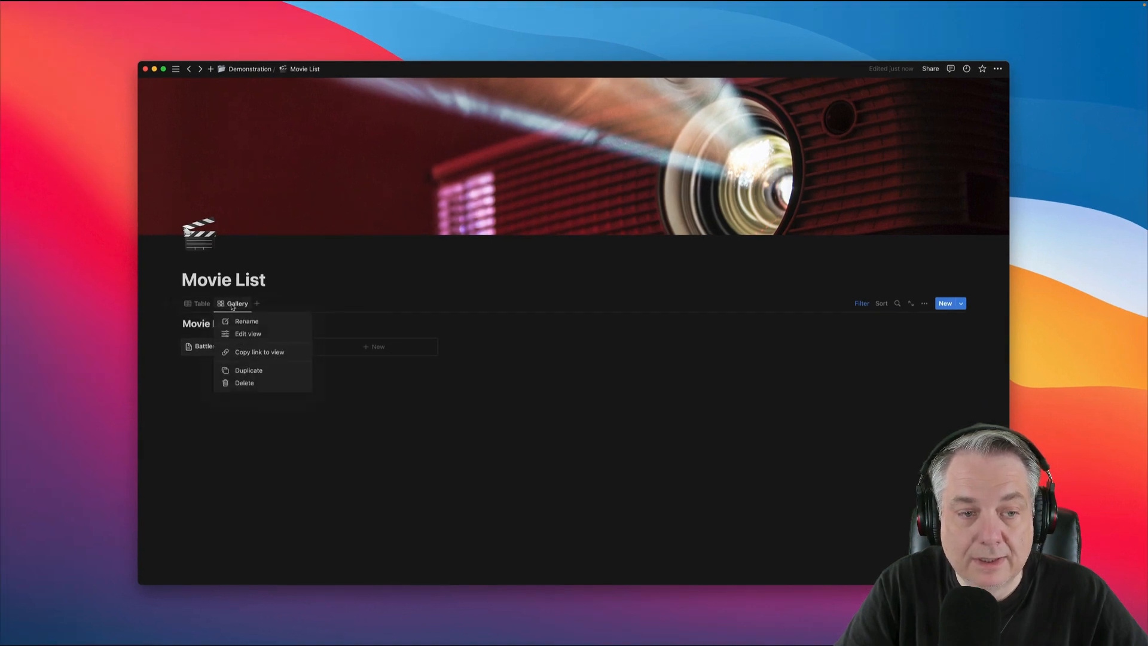
click(245, 372)
click(951, 359)
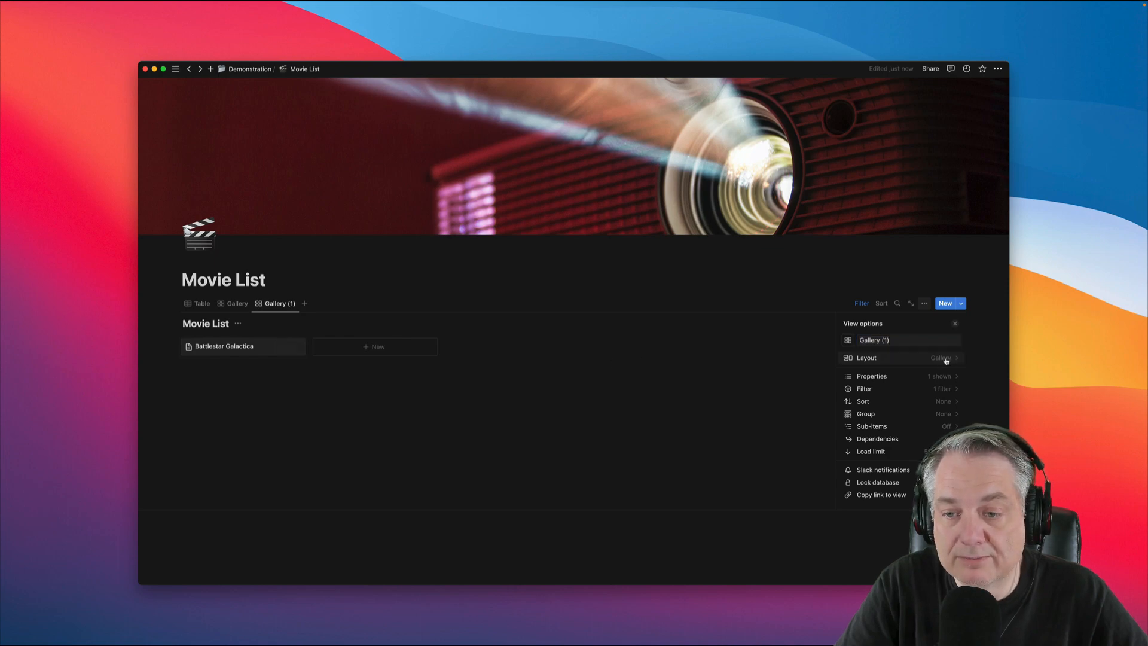
click(861, 383)
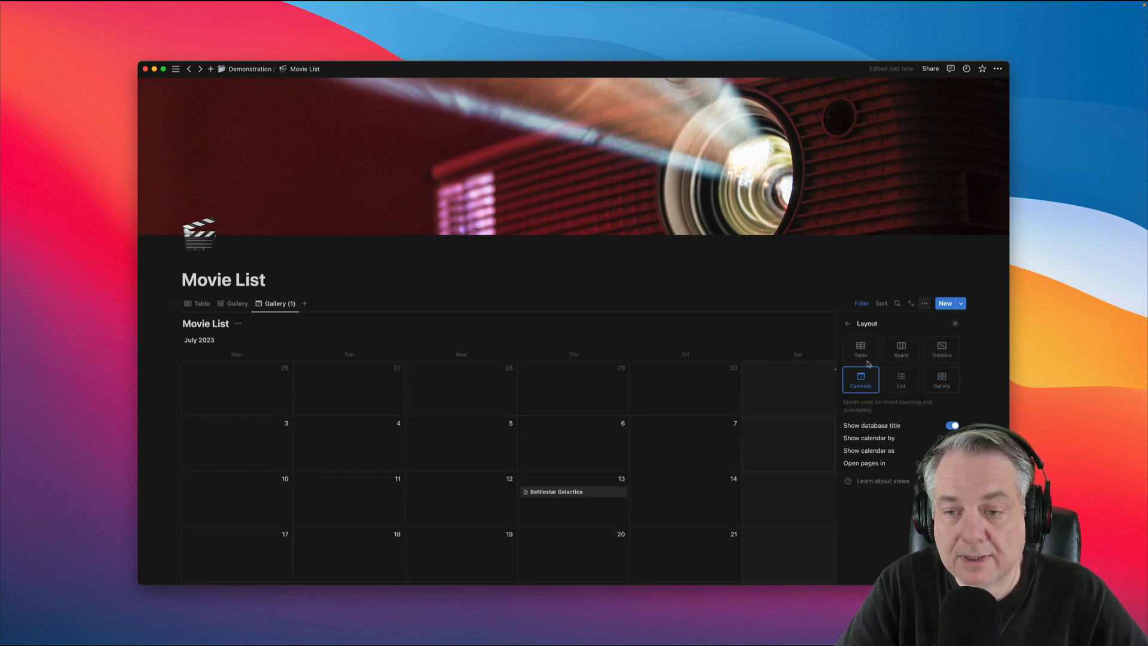
Step: Rename the duplicated view to "Calendar" and close its view options
click(848, 324)
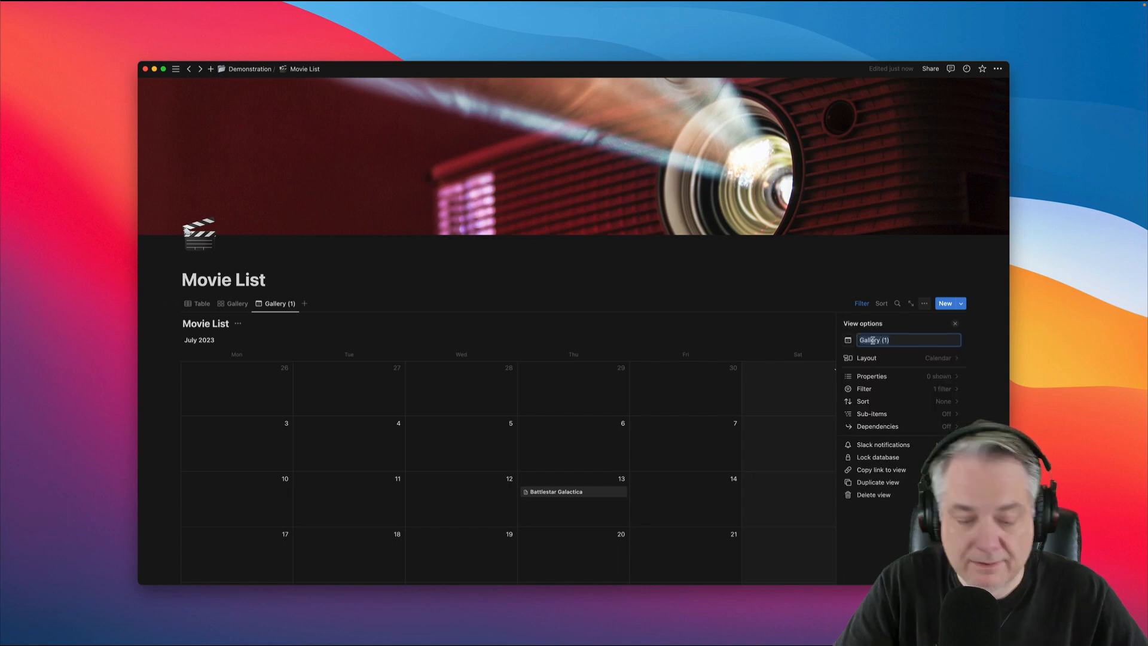
text(Calendar)
click(955, 323)
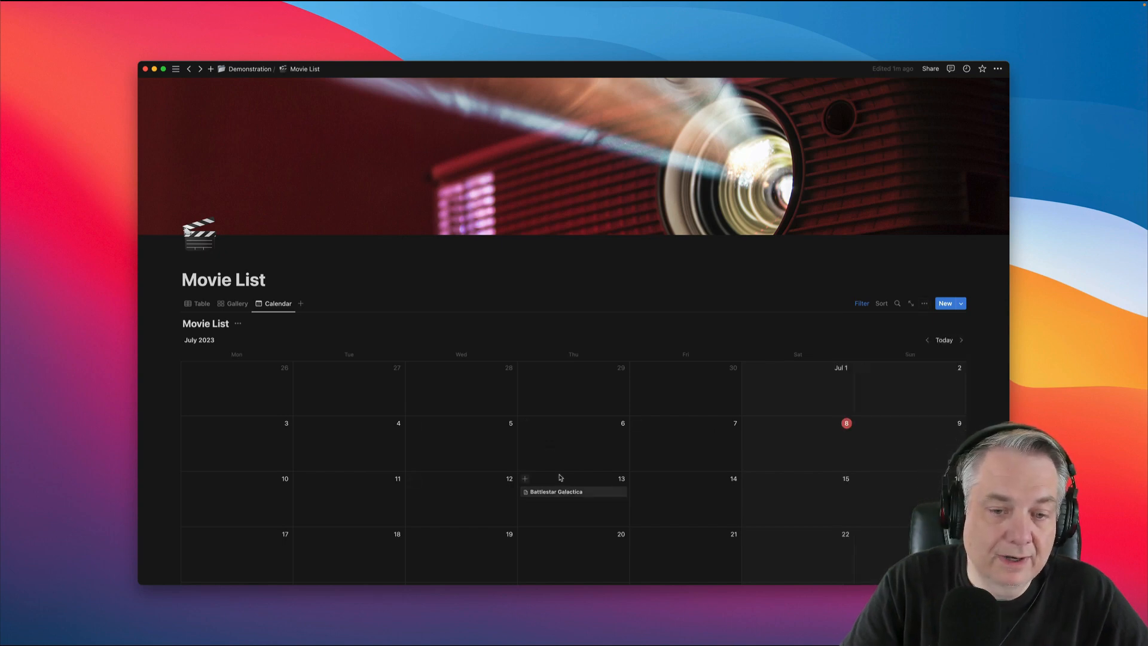
Step: Look over the July 2023 month in the Calendar view and return to the Table view
scroll(561, 477, down, 2)
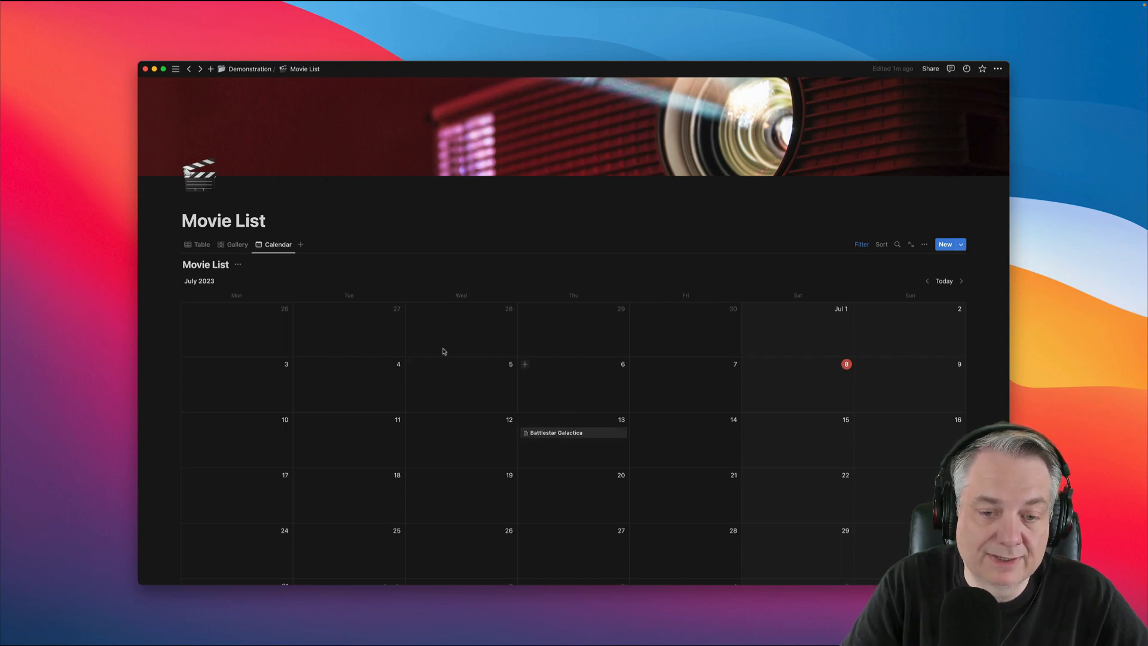
scroll(676, 472, down, 1)
scroll(675, 472, down, 1)
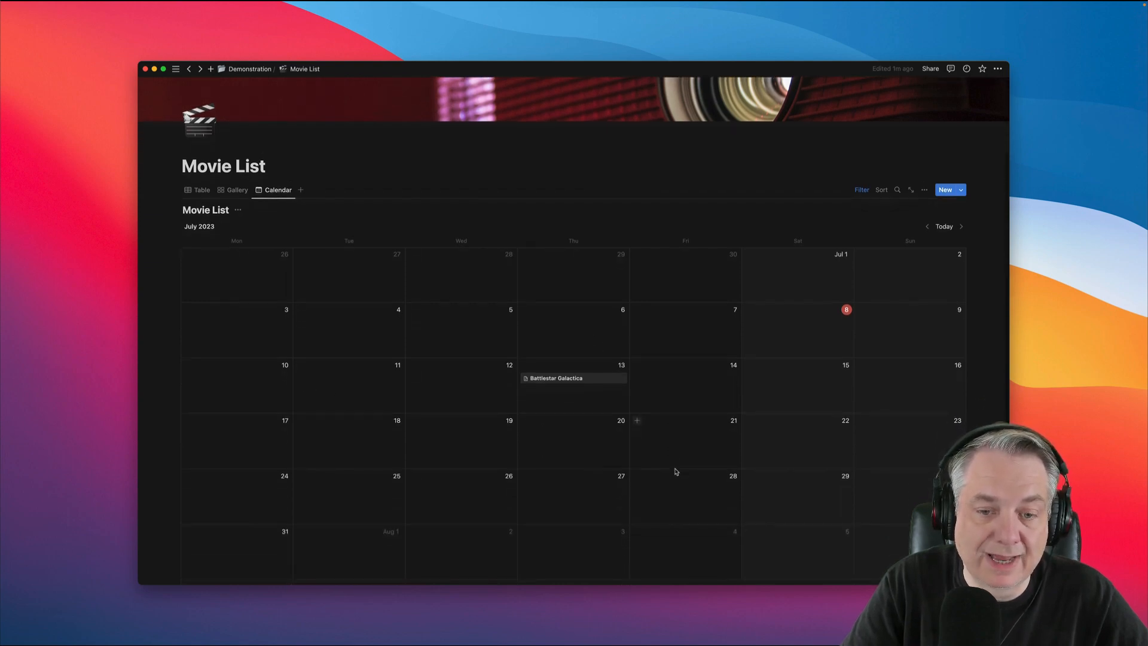
scroll(576, 410, up, 4)
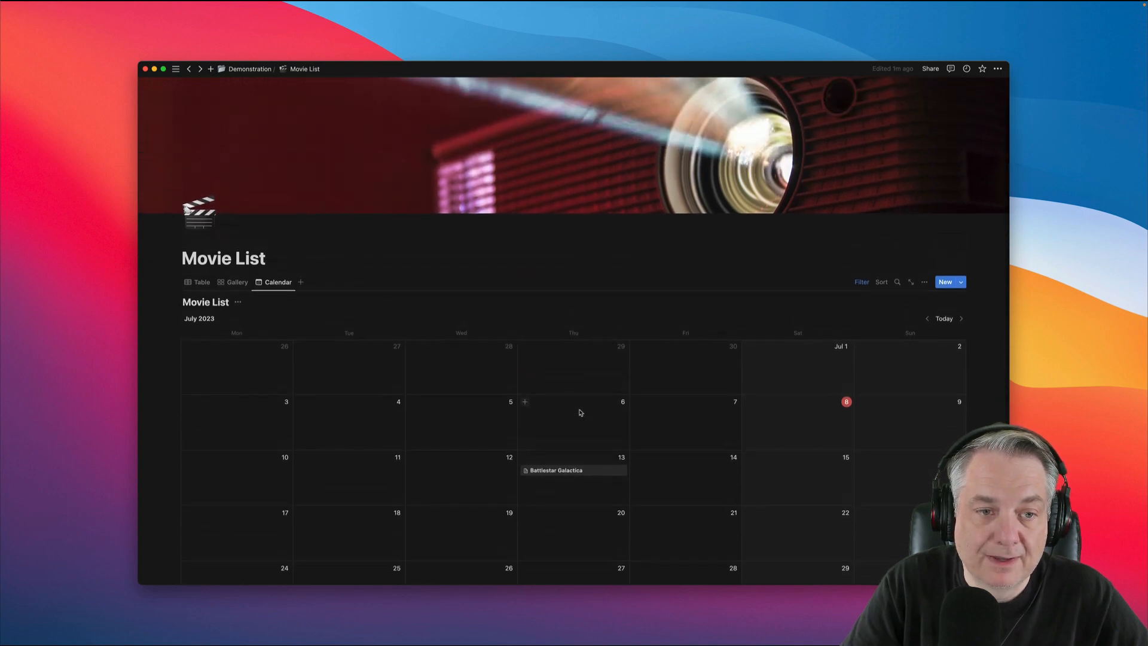
mouse_move(157, 308)
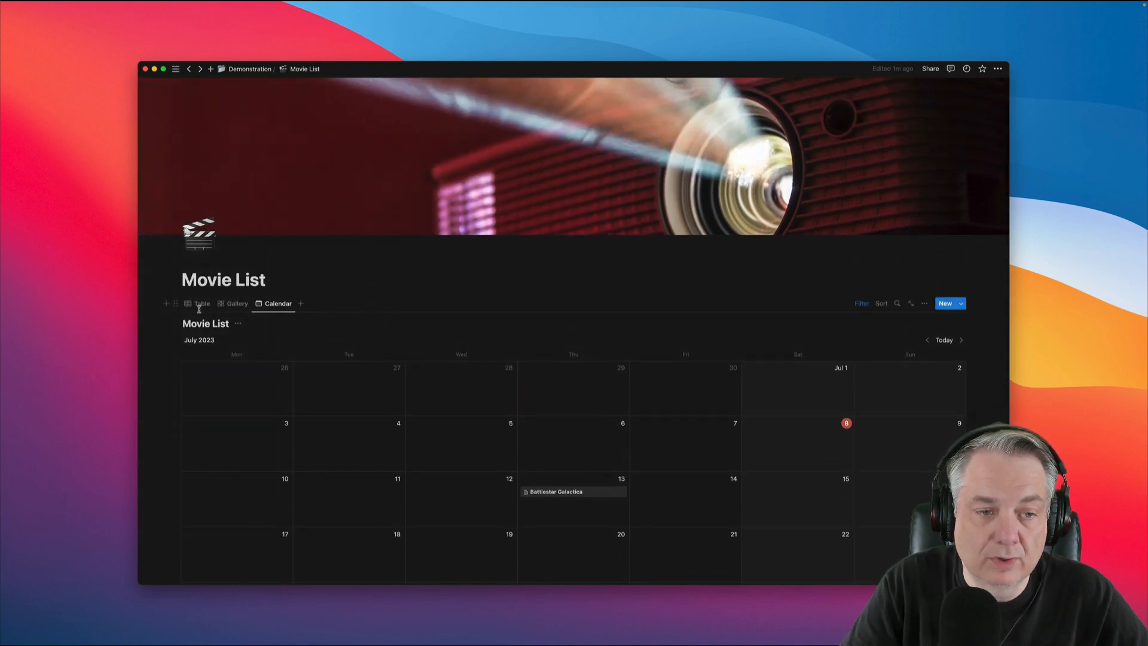
click(199, 303)
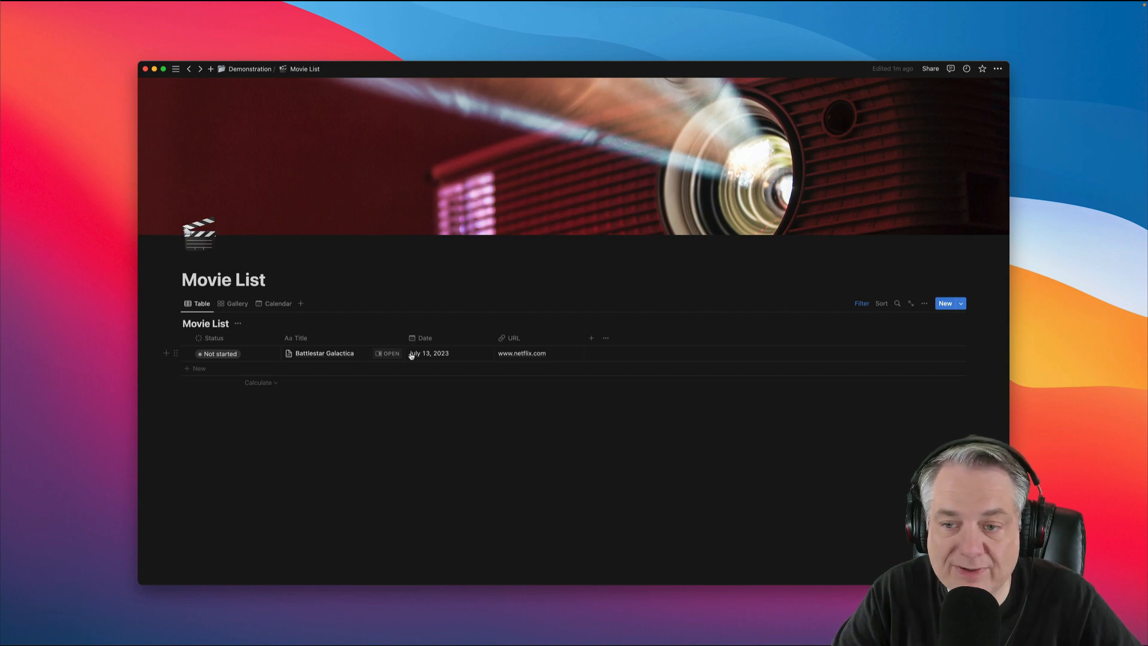
Step: Add a sort by Title to the Table view
click(926, 304)
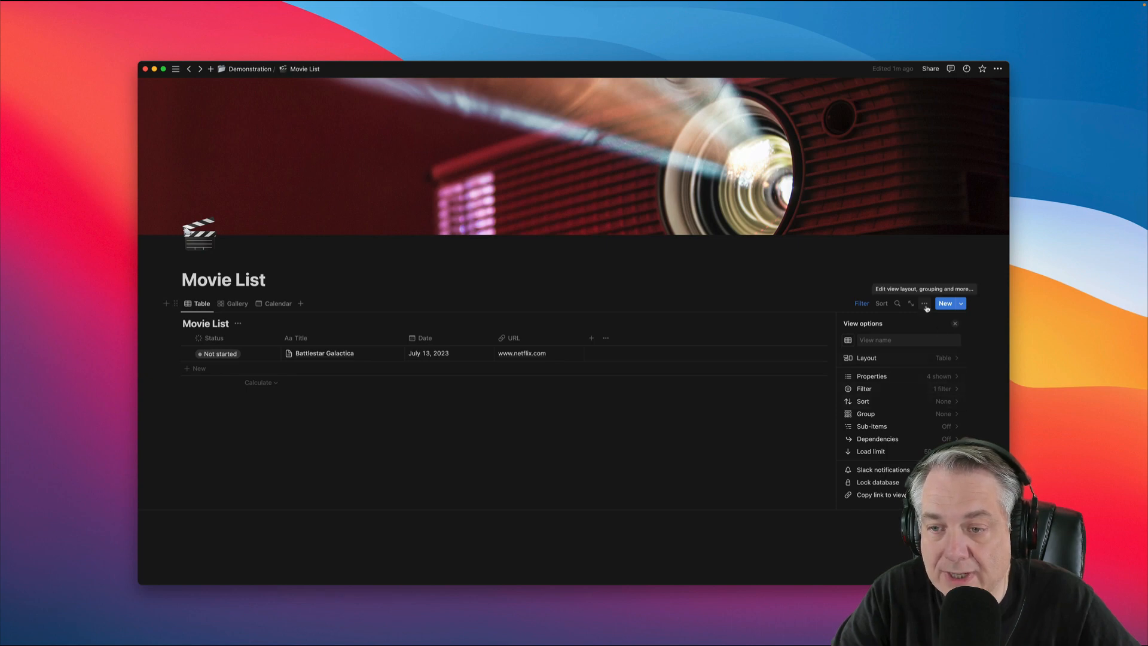
click(885, 305)
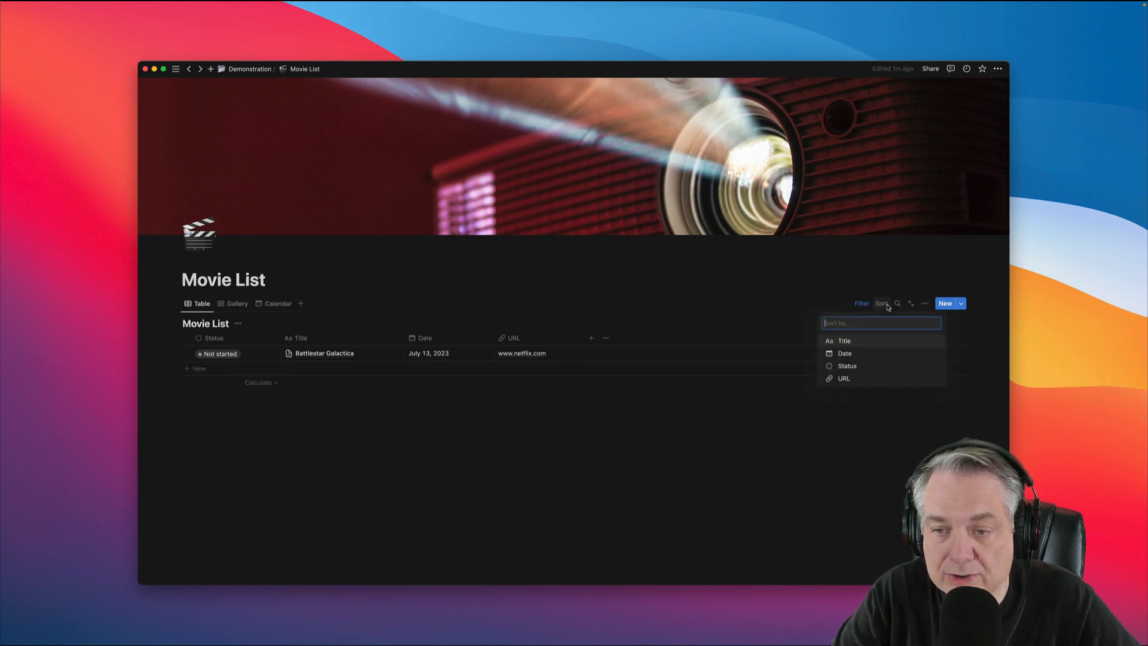
click(845, 342)
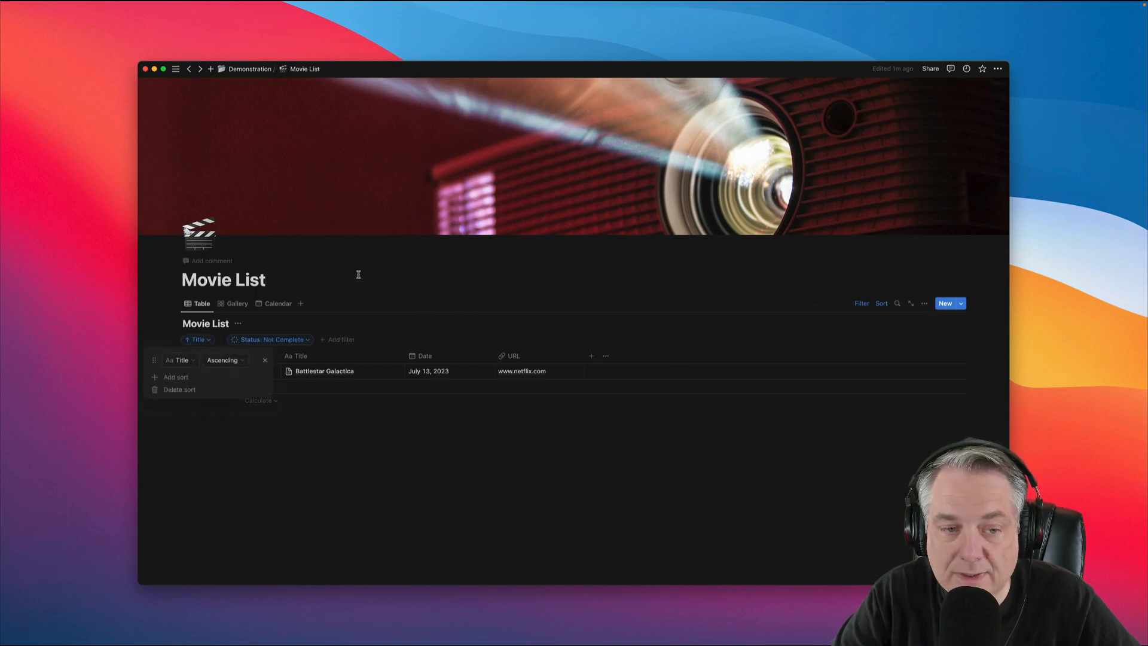
Step: Try Descending order for the Title sort and set it back to Ascending
click(226, 366)
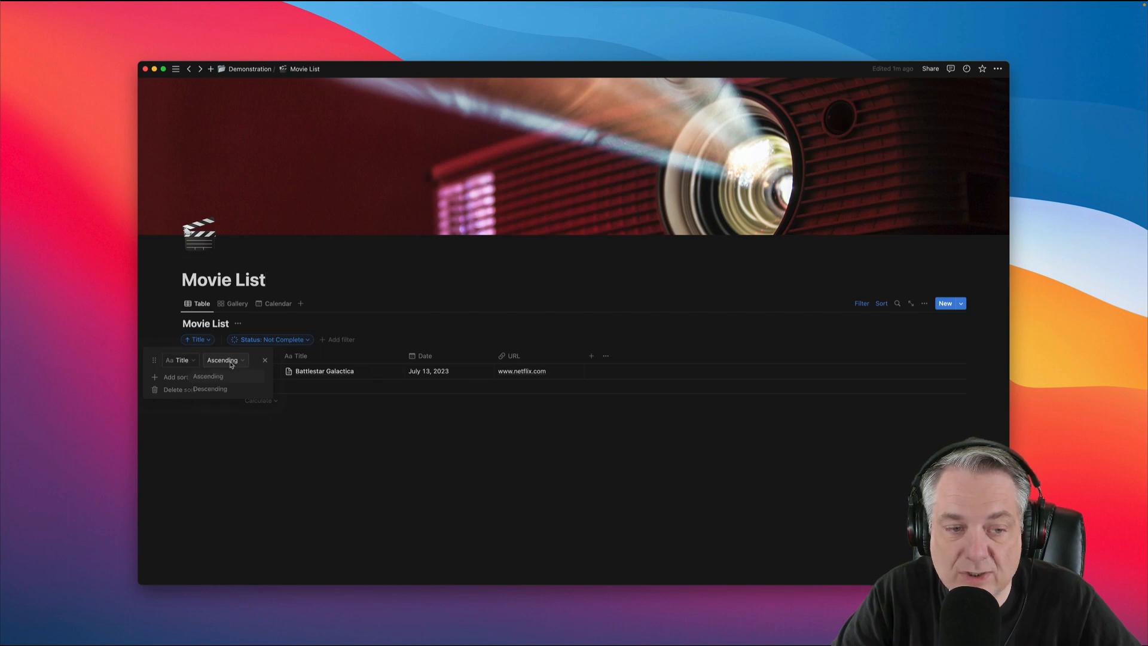
click(215, 390)
click(222, 365)
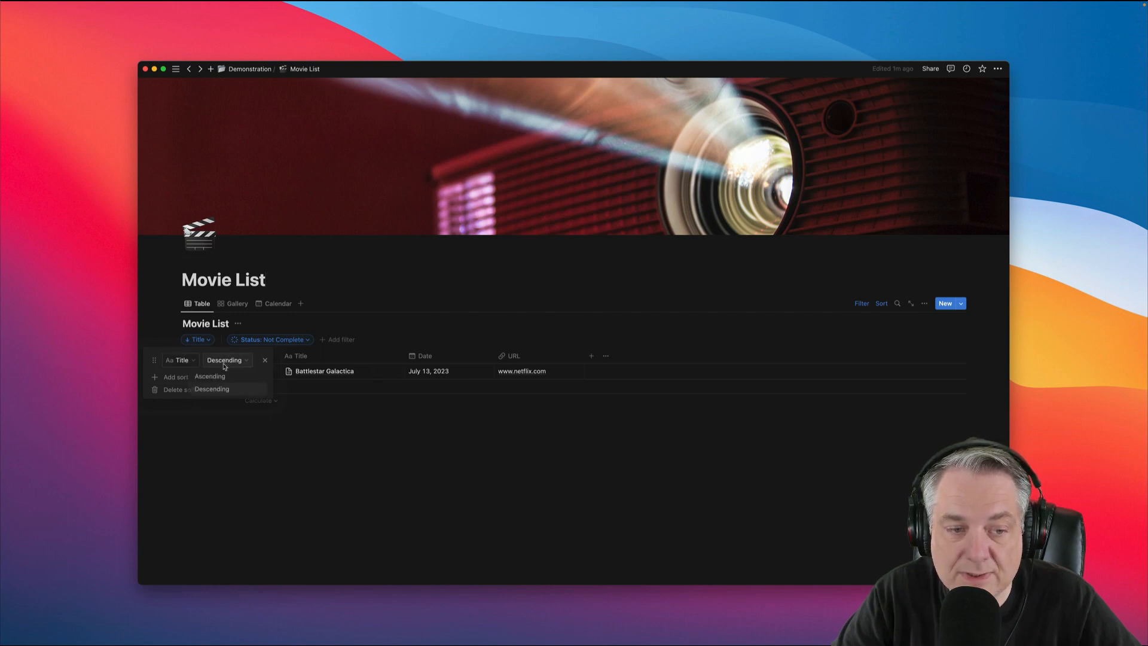
click(210, 377)
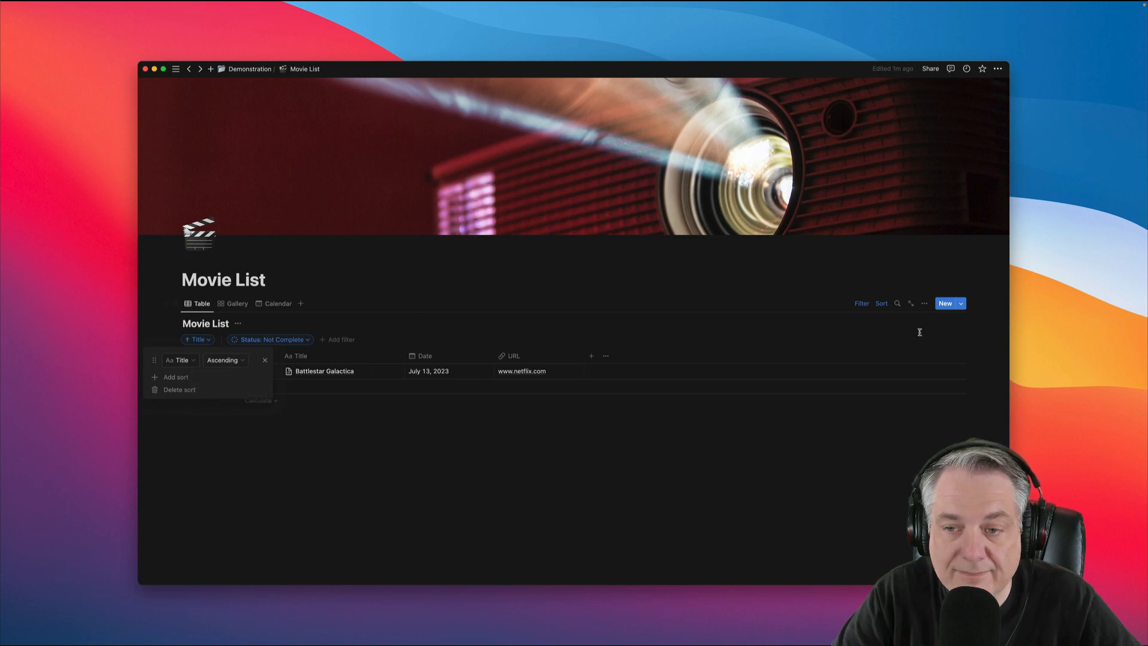
Step: Toggle the Table view's sort and filter bar, leaving it hidden above the table
click(862, 305)
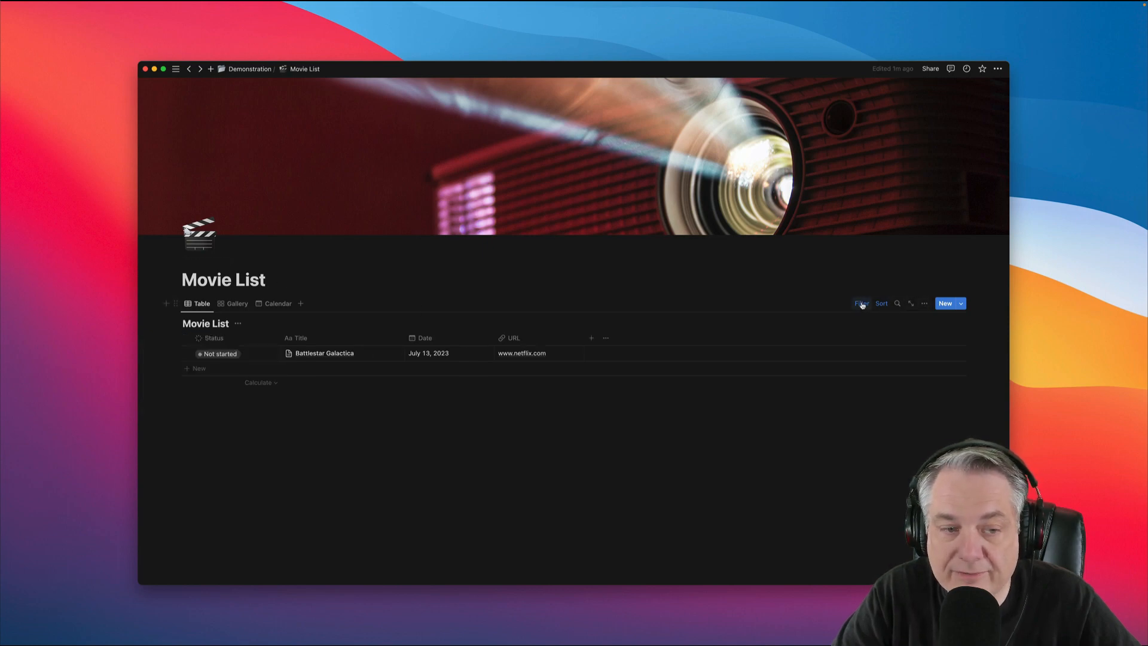
click(862, 305)
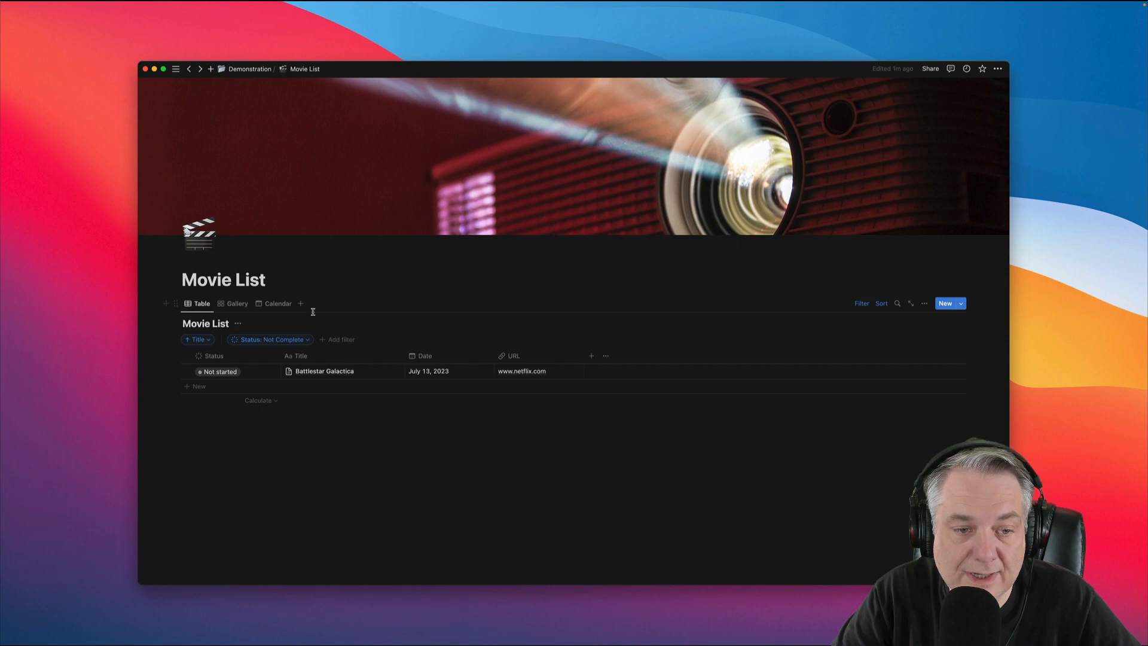
click(865, 306)
Step: Open the view options of the Table view
click(925, 304)
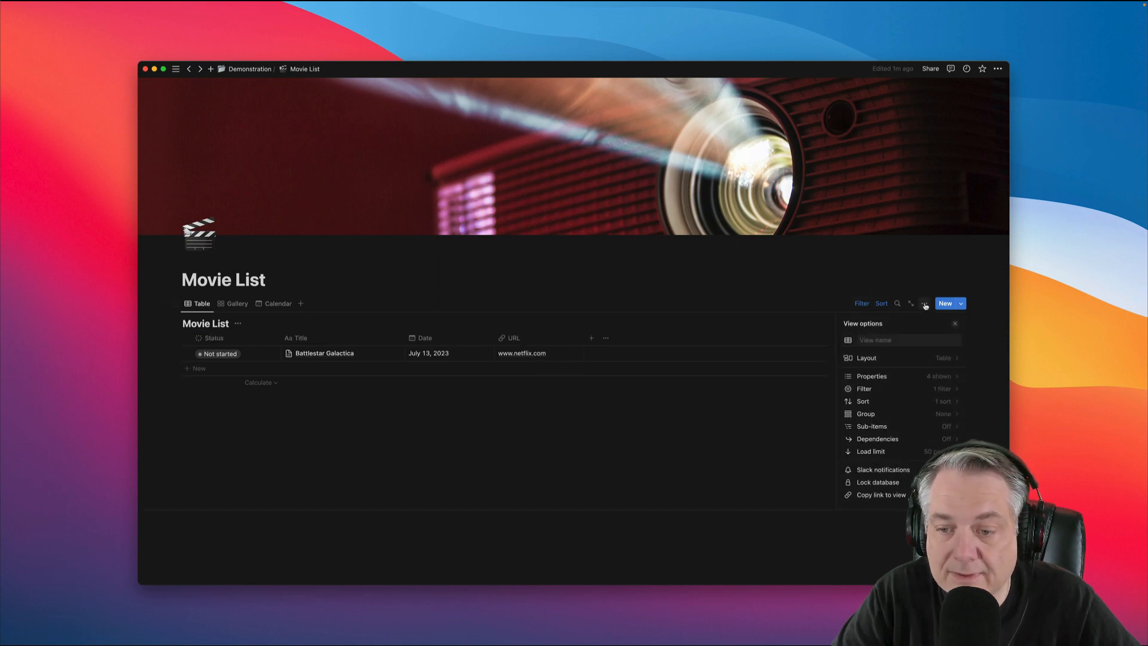